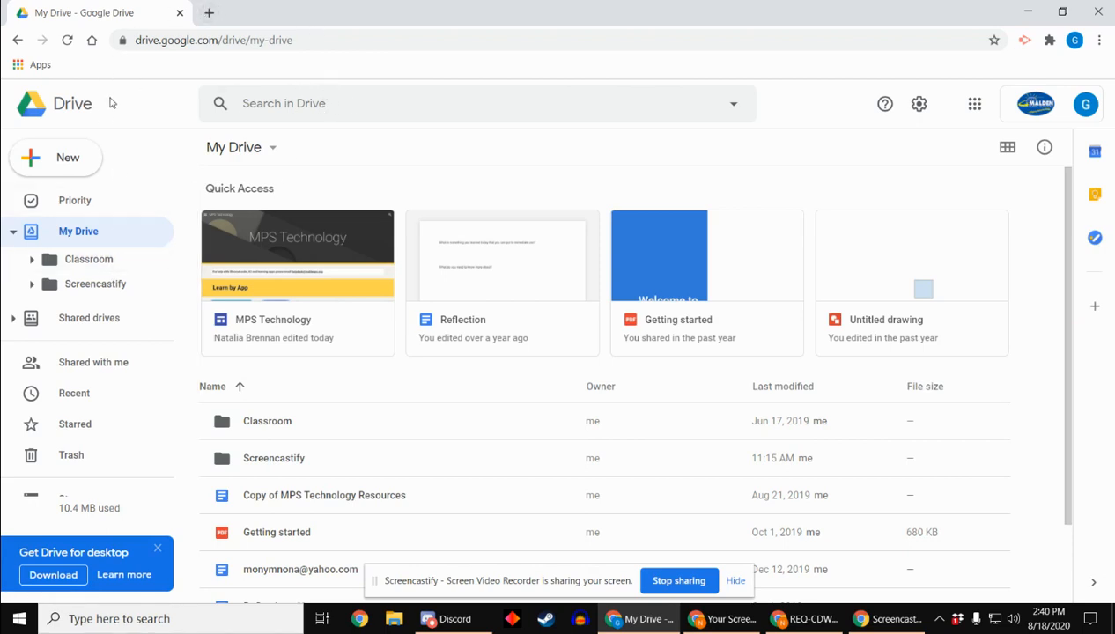
Search Google Drive for "Screen" and open the suggested Screencastify folder.
{"action": "left_click", "coordinate": [14, 231]}
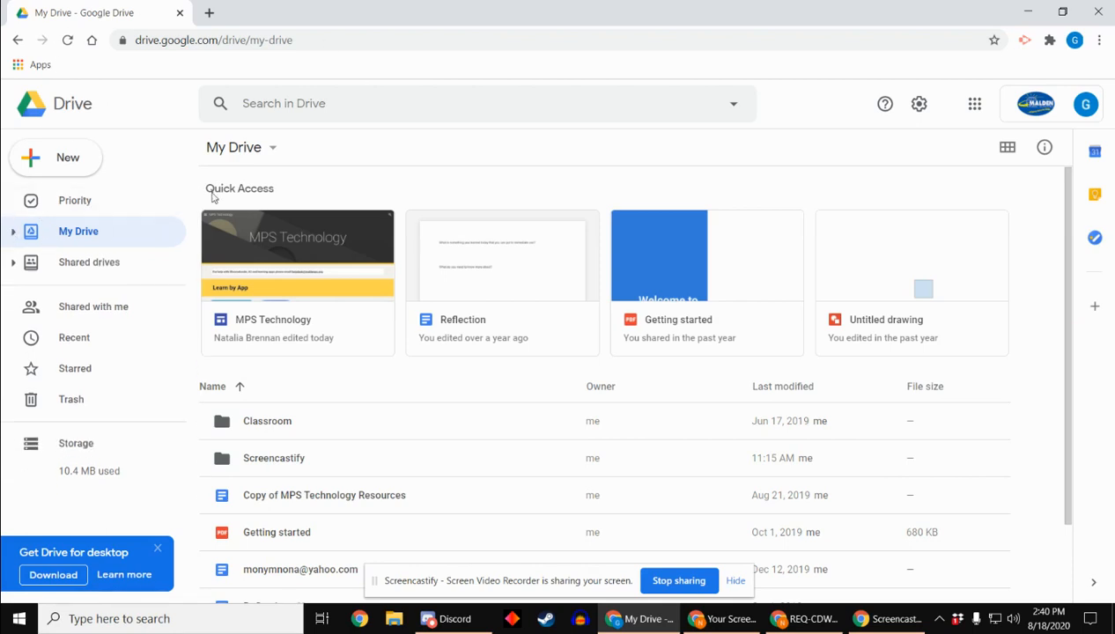
{"action": "left_click", "coordinate": [13, 232]}
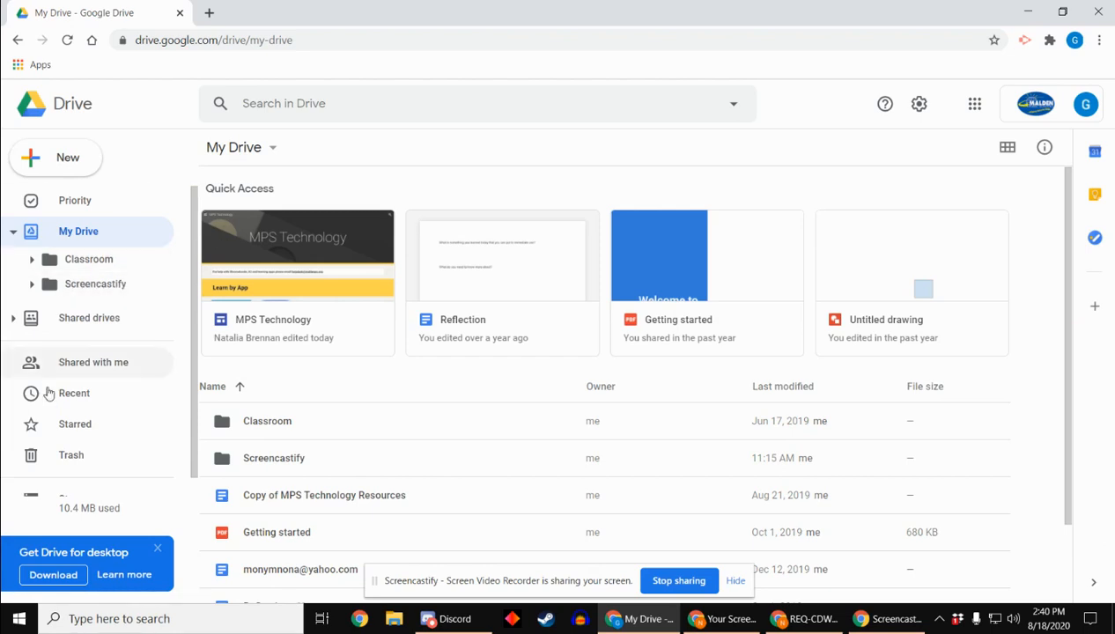
{"action": "left_click", "coordinate": [307, 102]}
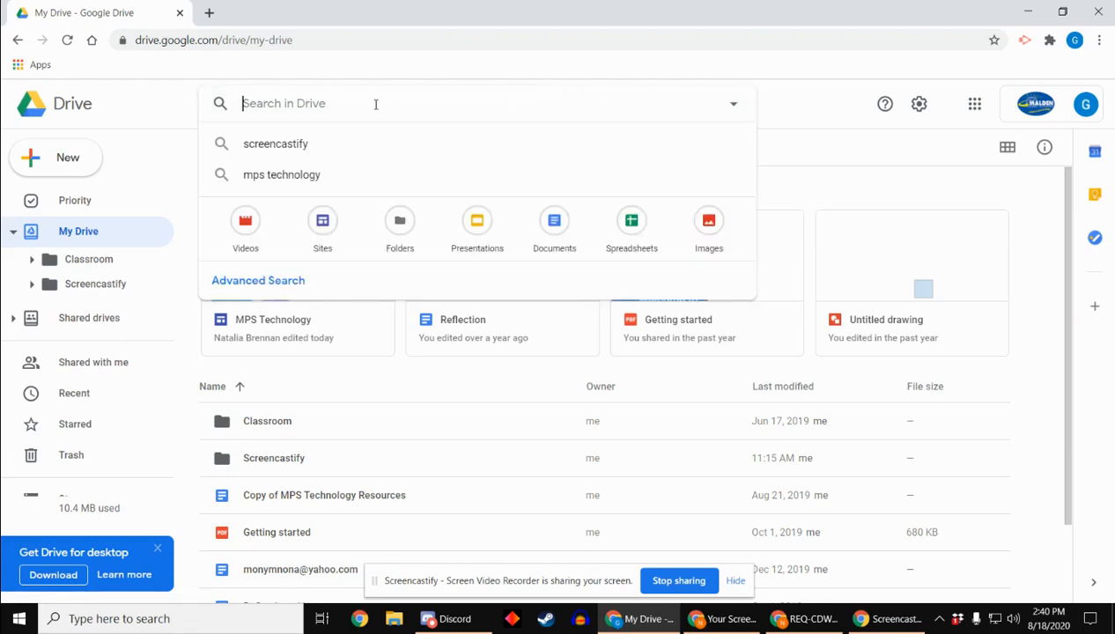
{"action": "type", "text": "Scr"}
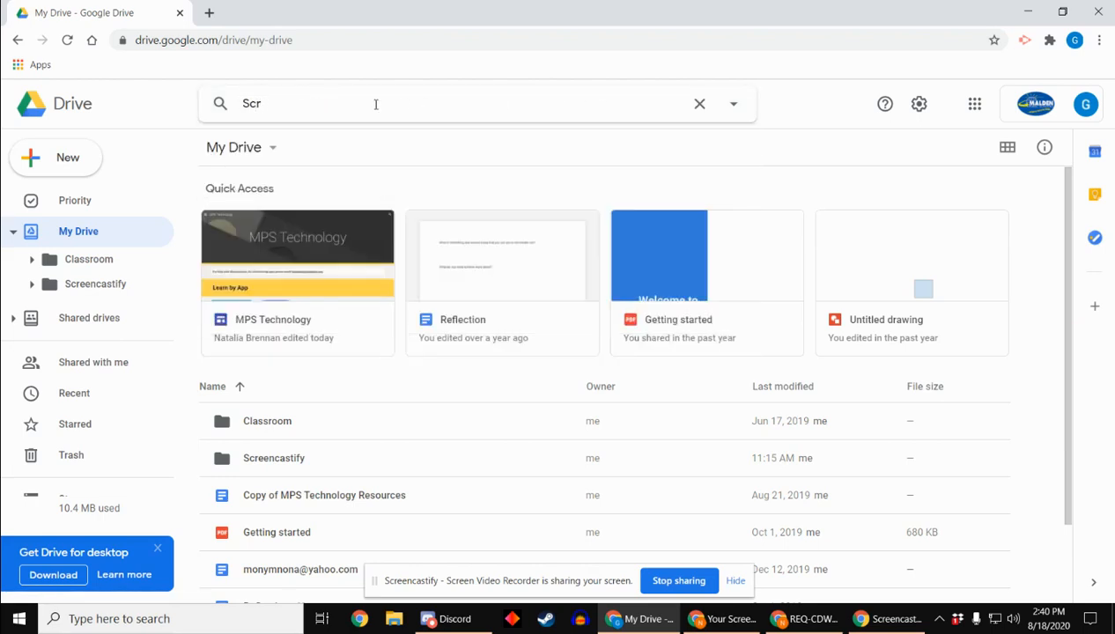
{"action": "type", "text": "reen"}
{"action": "left_click", "coordinate": [240, 140]}
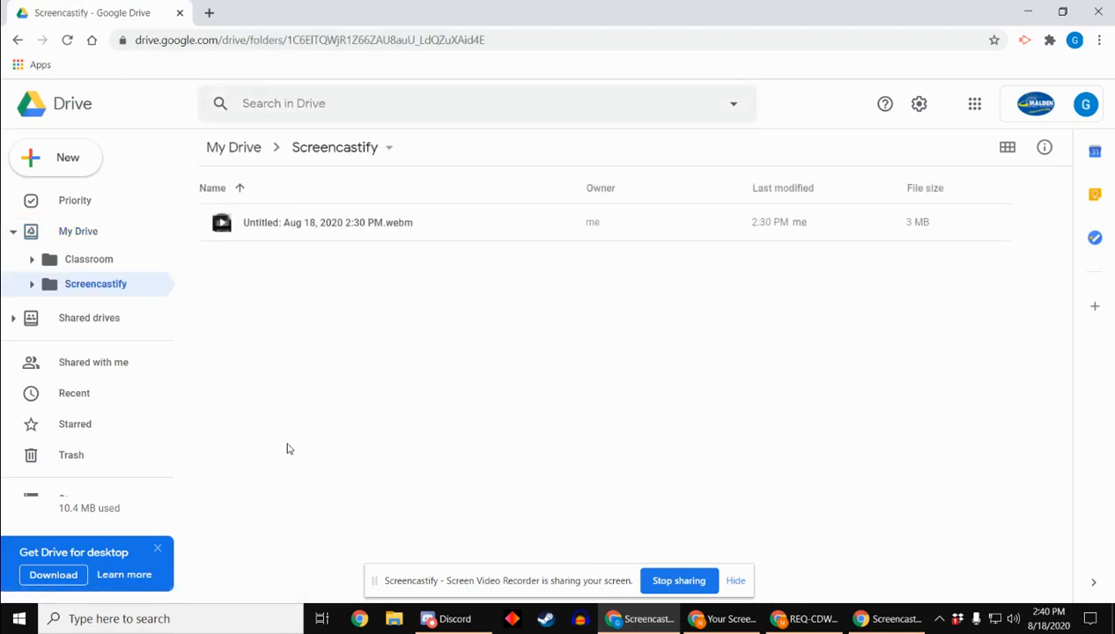
Open My Recordings from the Screencastify extension in a new browser tab and load the Aug 18, 2020 2:30 PM recording in the editor.
{"action": "left_click", "coordinate": [212, 13]}
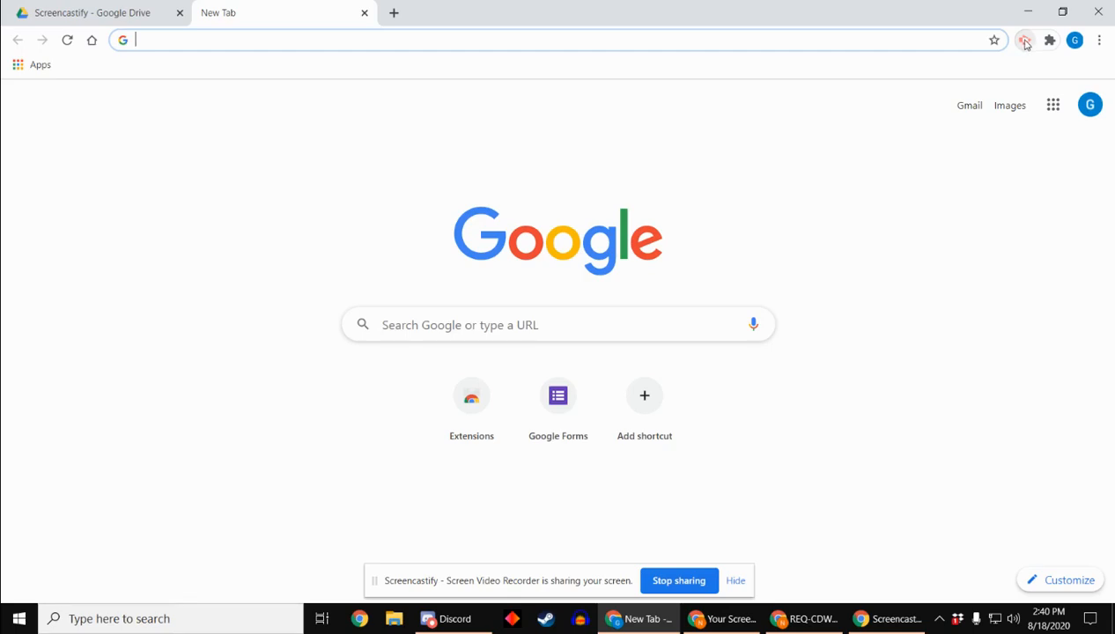
{"action": "left_click", "coordinate": [1024, 41]}
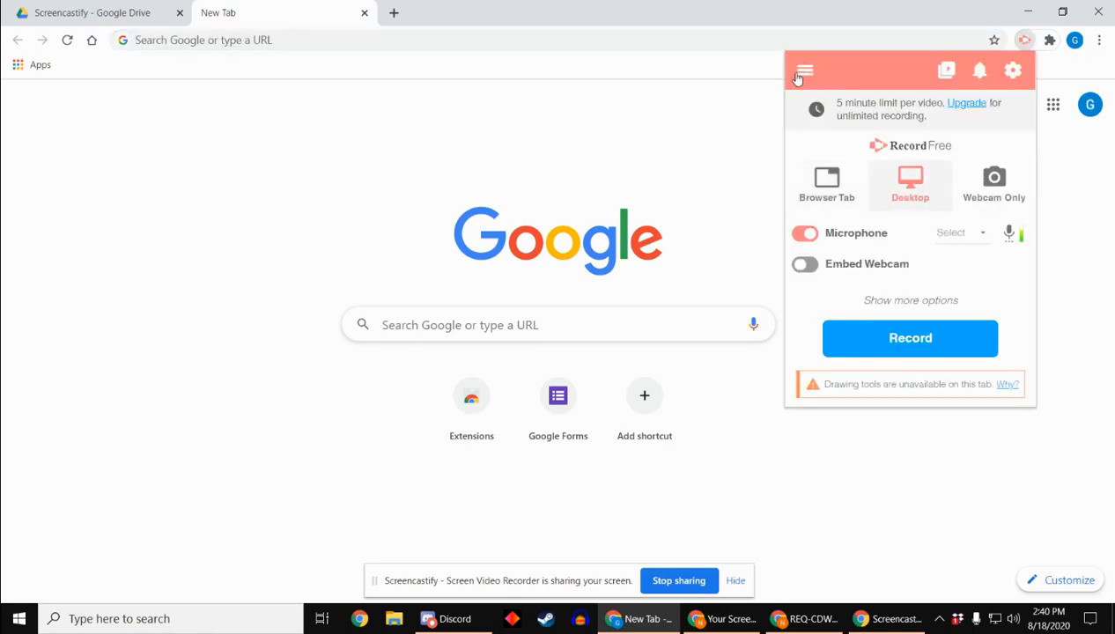
{"action": "left_click", "coordinate": [804, 74]}
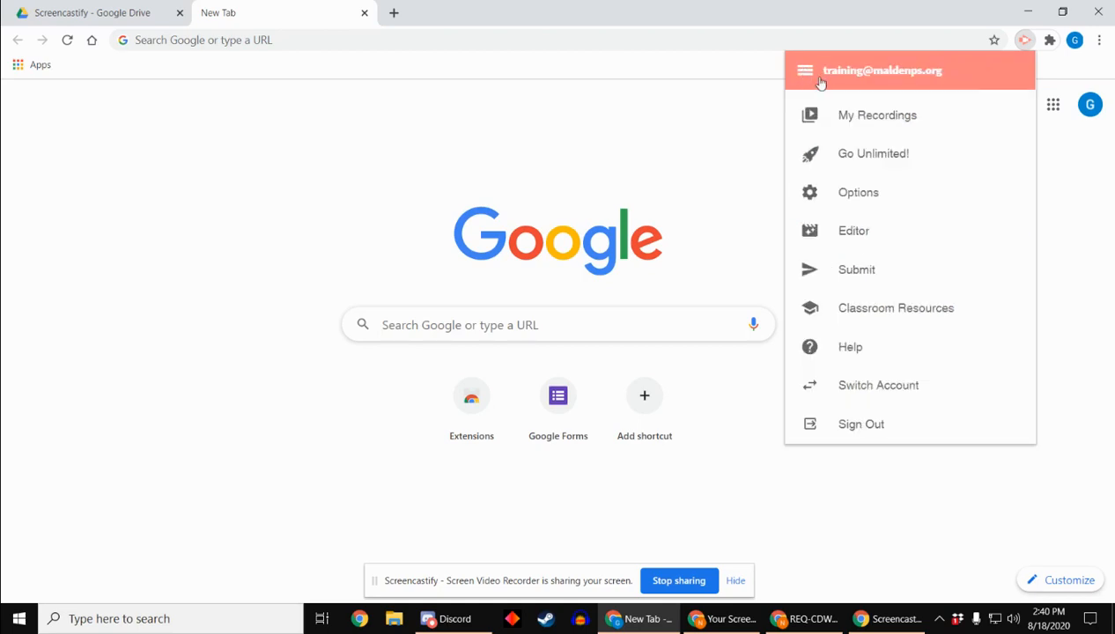
{"action": "left_click", "coordinate": [862, 118]}
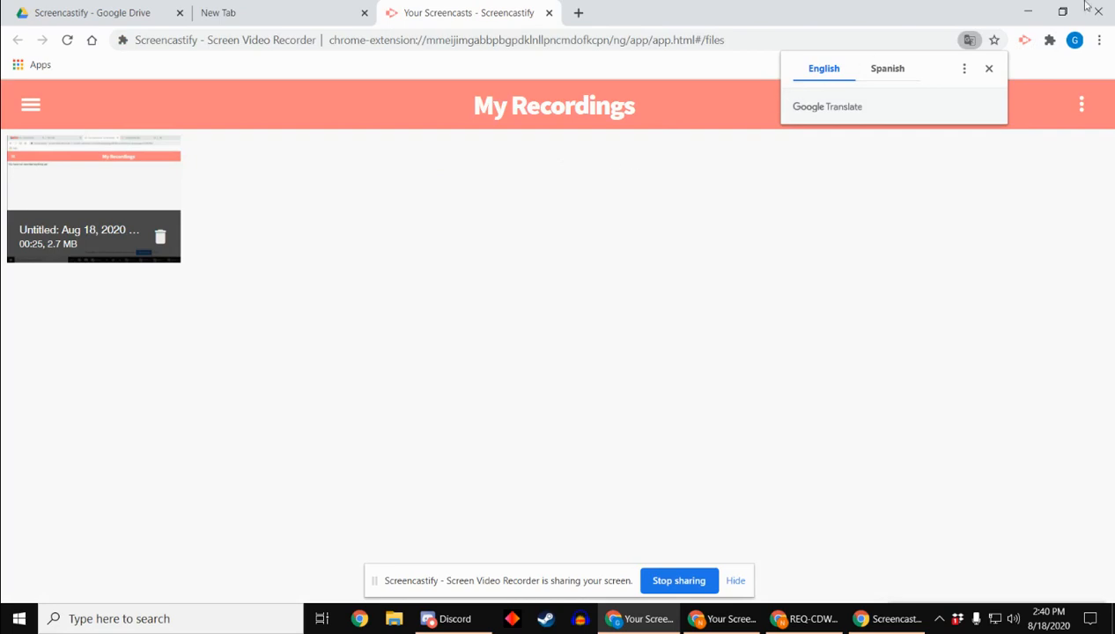
{"action": "left_click", "coordinate": [988, 67]}
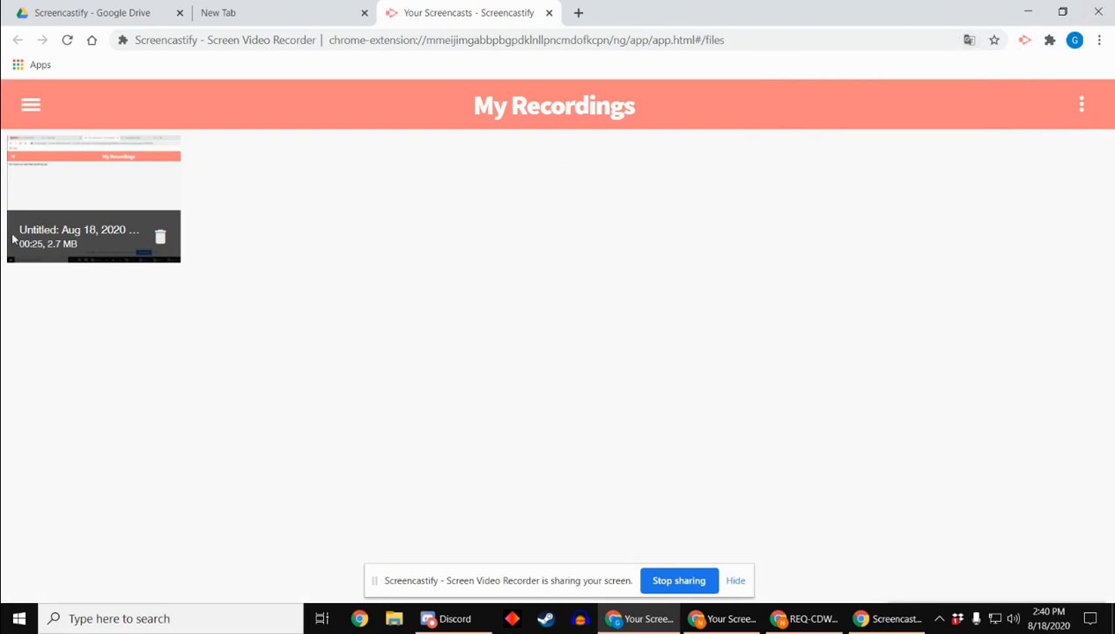
{"action": "left_click", "coordinate": [109, 185]}
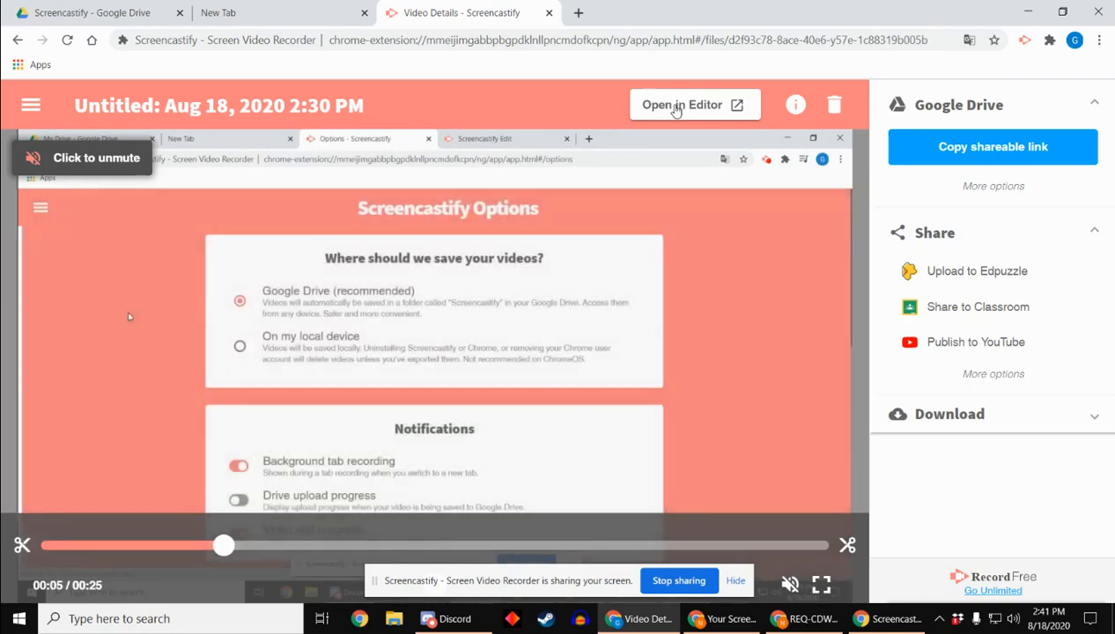
{"action": "left_click", "coordinate": [676, 107]}
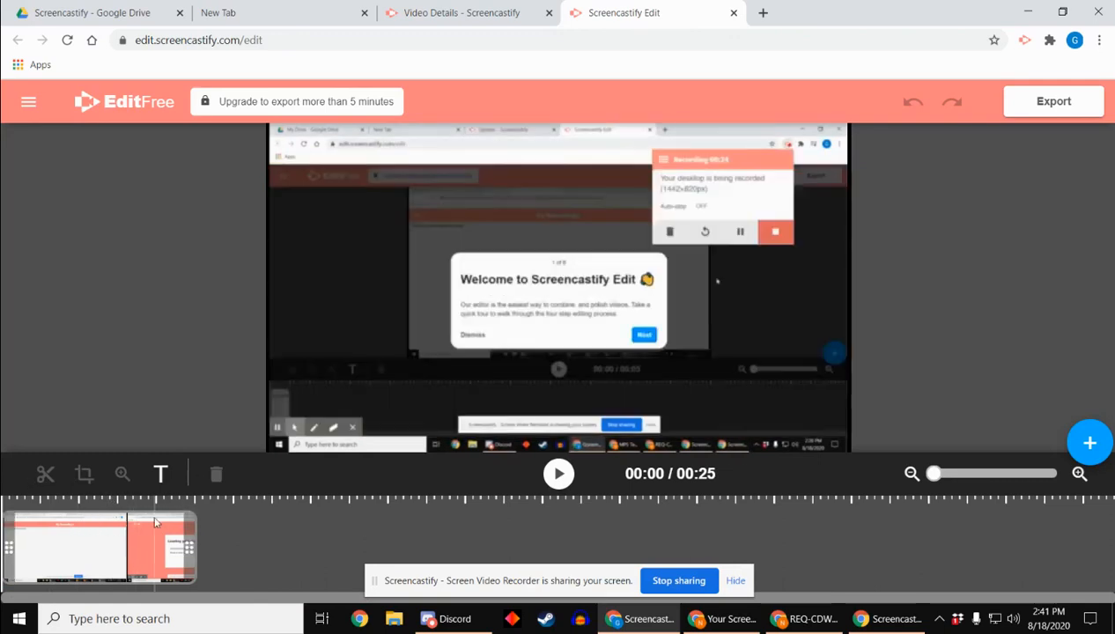
Cut the recording at 00:06 and 00:12, and delete the segment between the two cuts.
{"action": "left_click", "coordinate": [51, 524]}
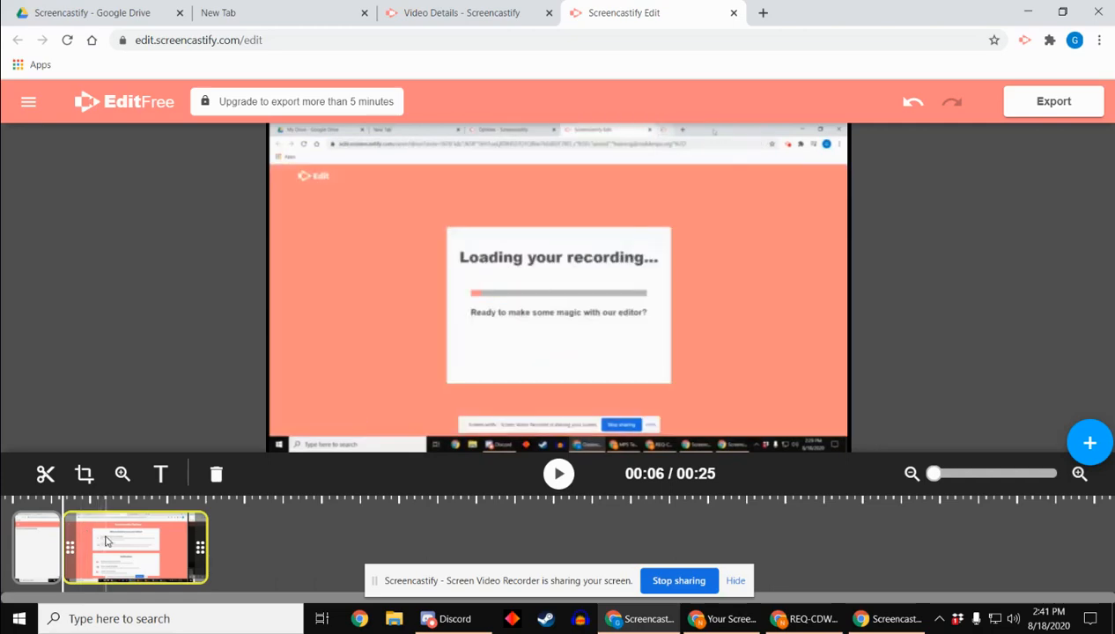
{"action": "left_click", "coordinate": [106, 540]}
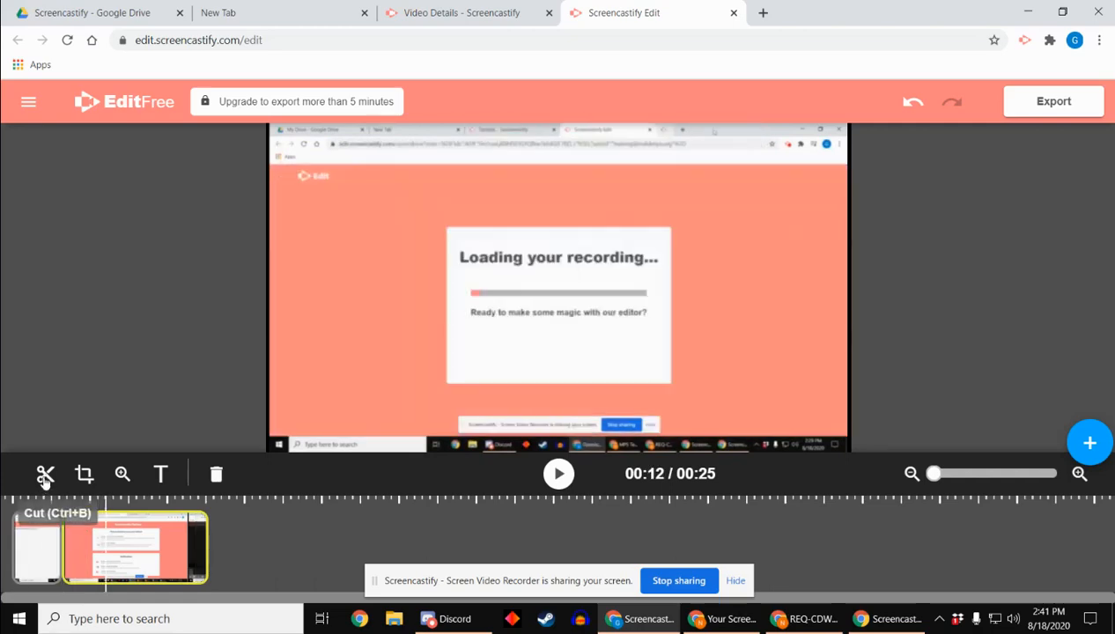
{"action": "left_click", "coordinate": [45, 473]}
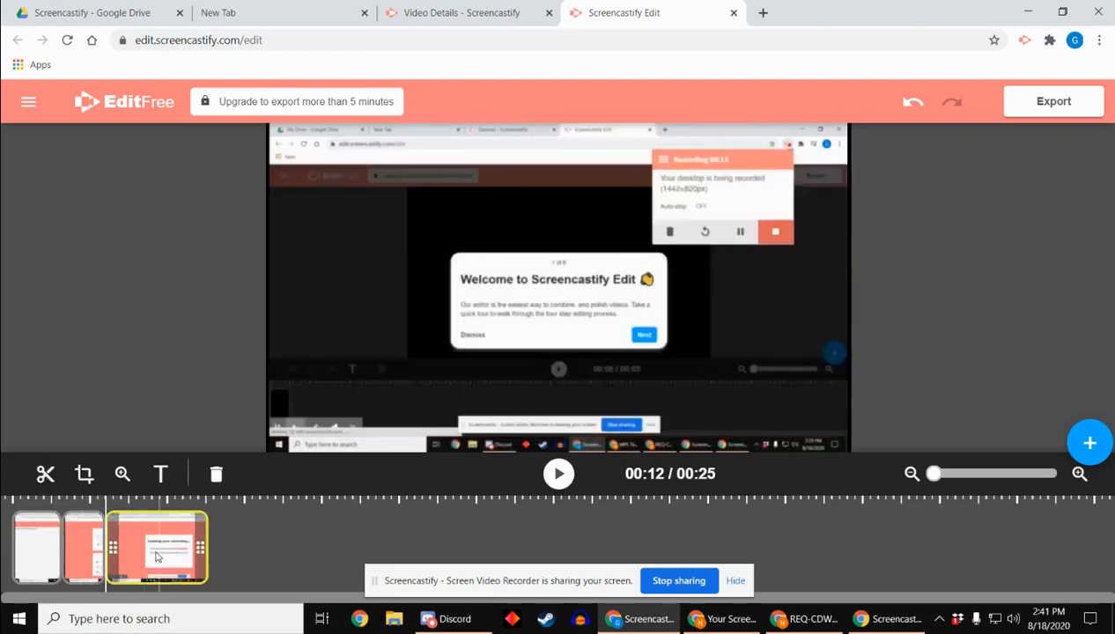
{"action": "left_click", "coordinate": [77, 530]}
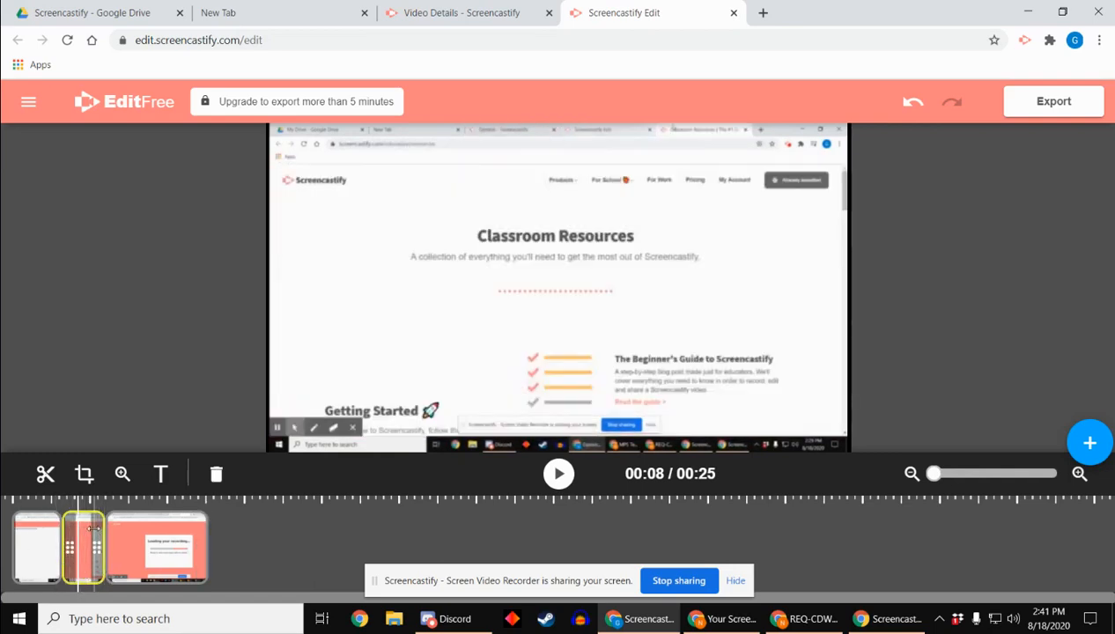
{"action": "key", "text": "Delete"}
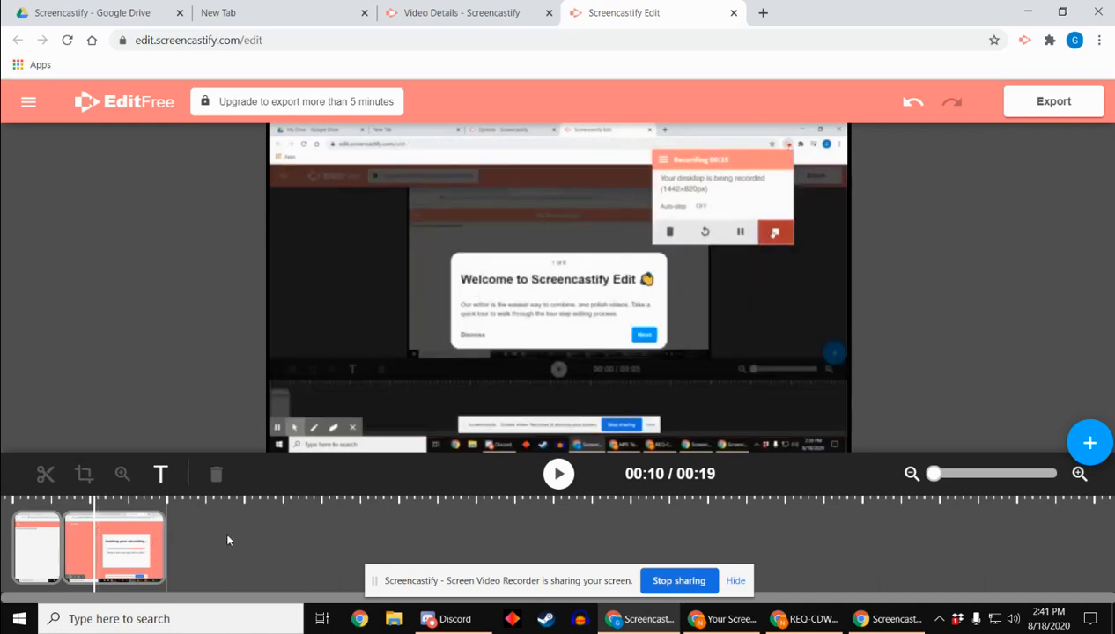
Crop the second clip to exclude the browser tab strip and the Windows taskbar.
{"action": "left_click", "coordinate": [105, 528]}
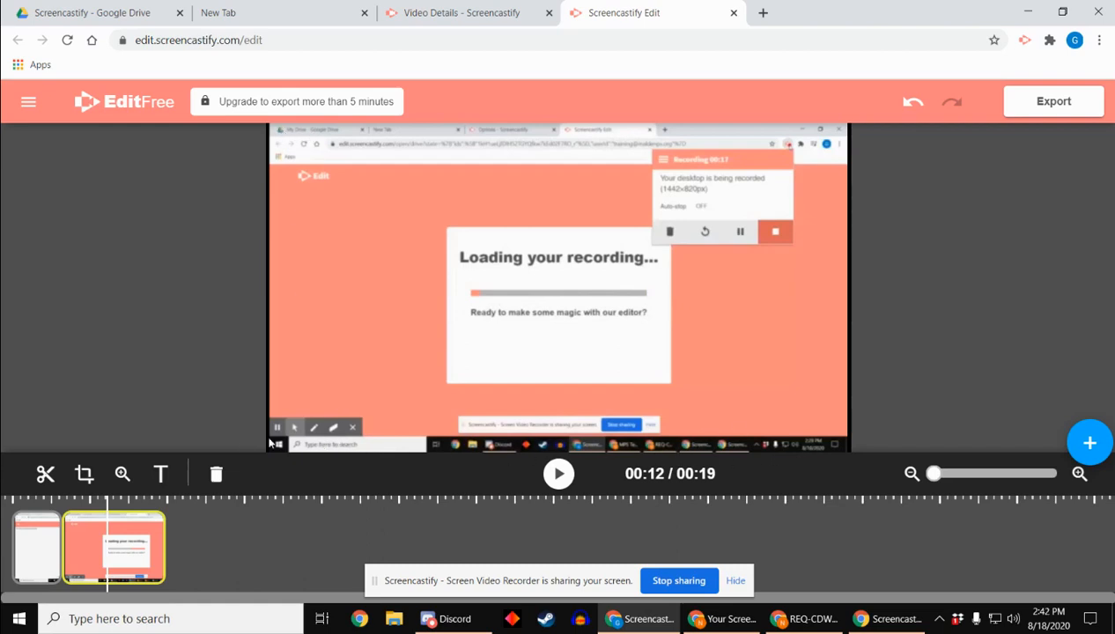
{"action": "left_click", "coordinate": [83, 476]}
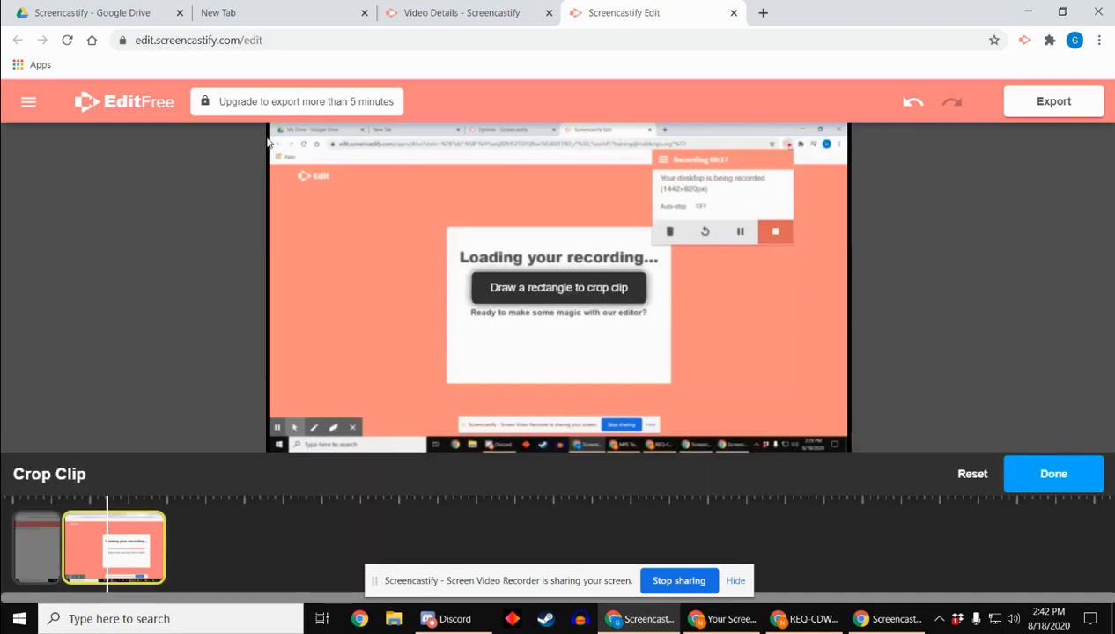
{"action": "left_click_drag", "start_coordinate": [269, 134], "coordinate": [849, 435]}
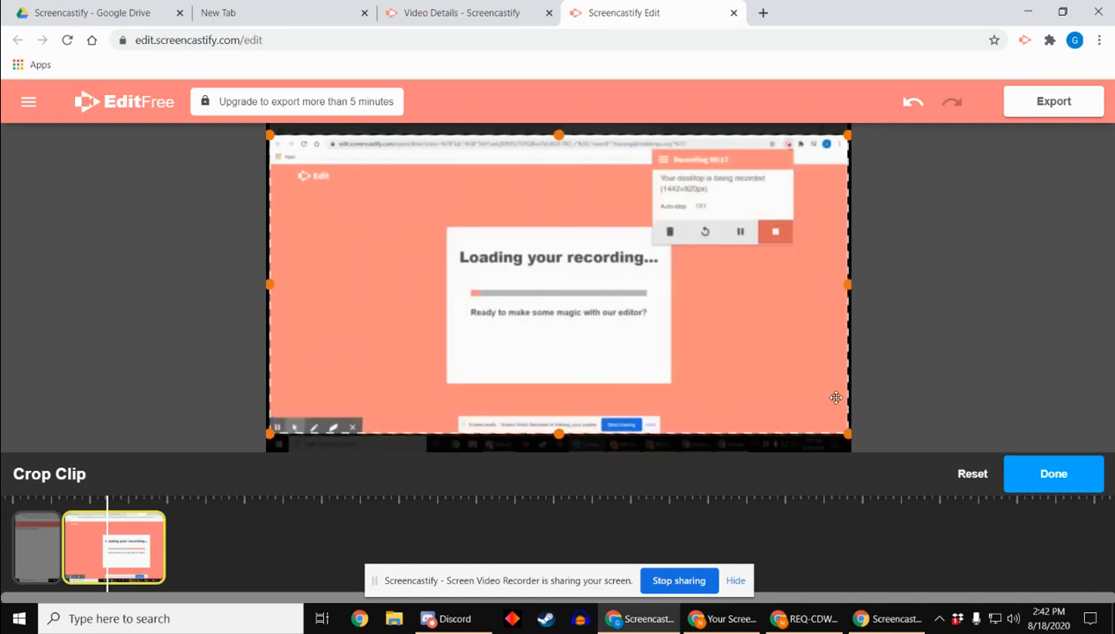
{"action": "left_click", "coordinate": [1034, 478]}
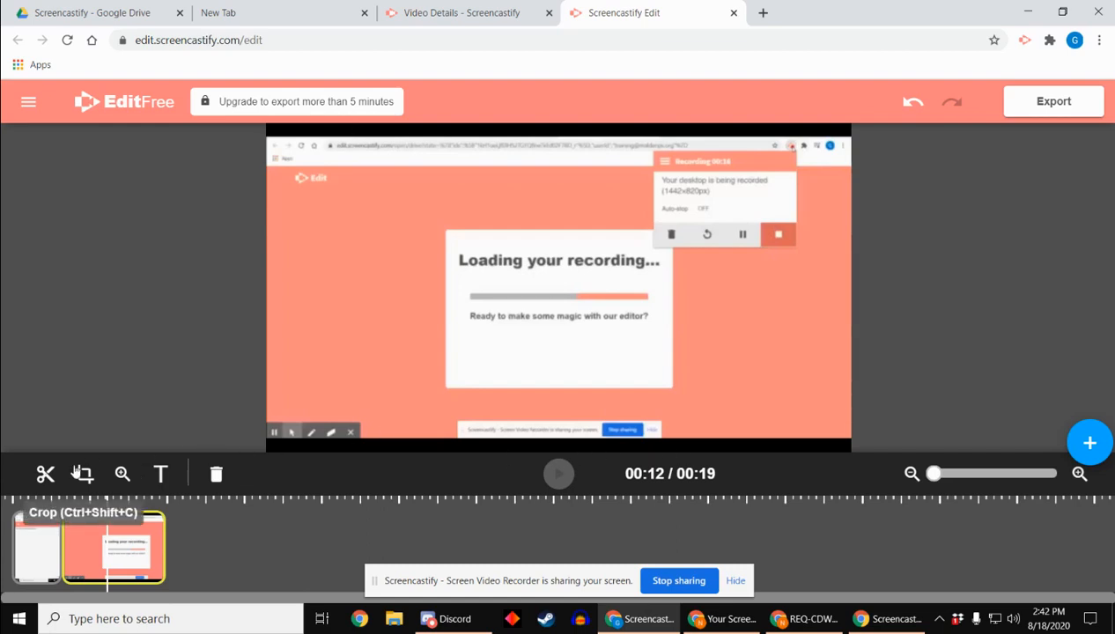
Add a zoom to the second clip at 00:12, centre its frame on the loading message, and preview other points on the timeline.
{"action": "left_click", "coordinate": [121, 475]}
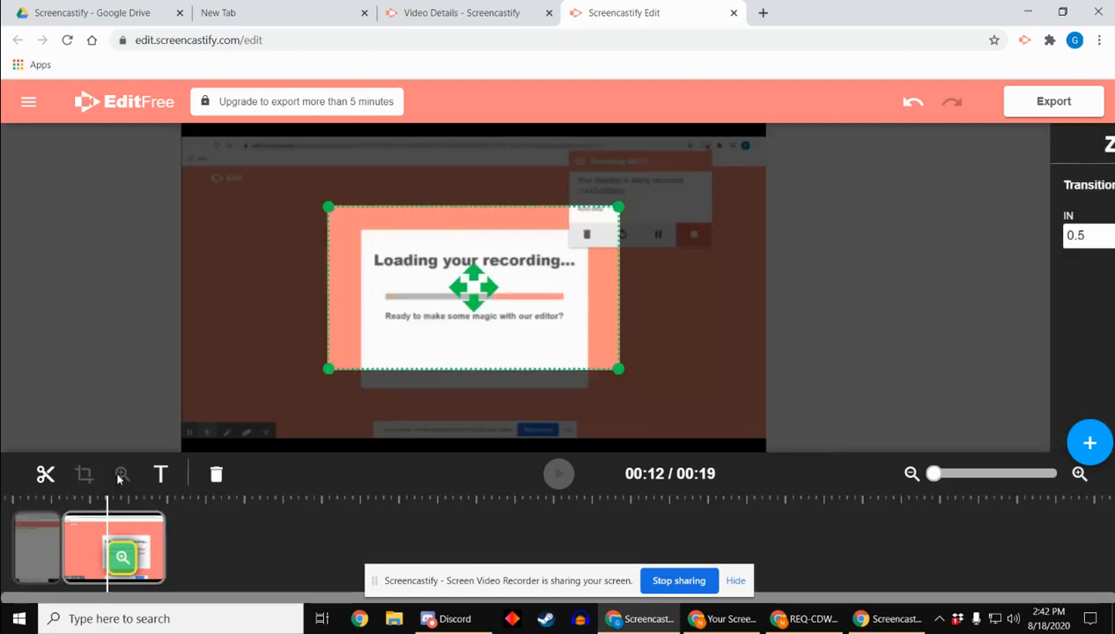
{"action": "left_click_drag", "start_coordinate": [510, 259], "coordinate": [502, 274]}
{"action": "left_click", "coordinate": [98, 521]}
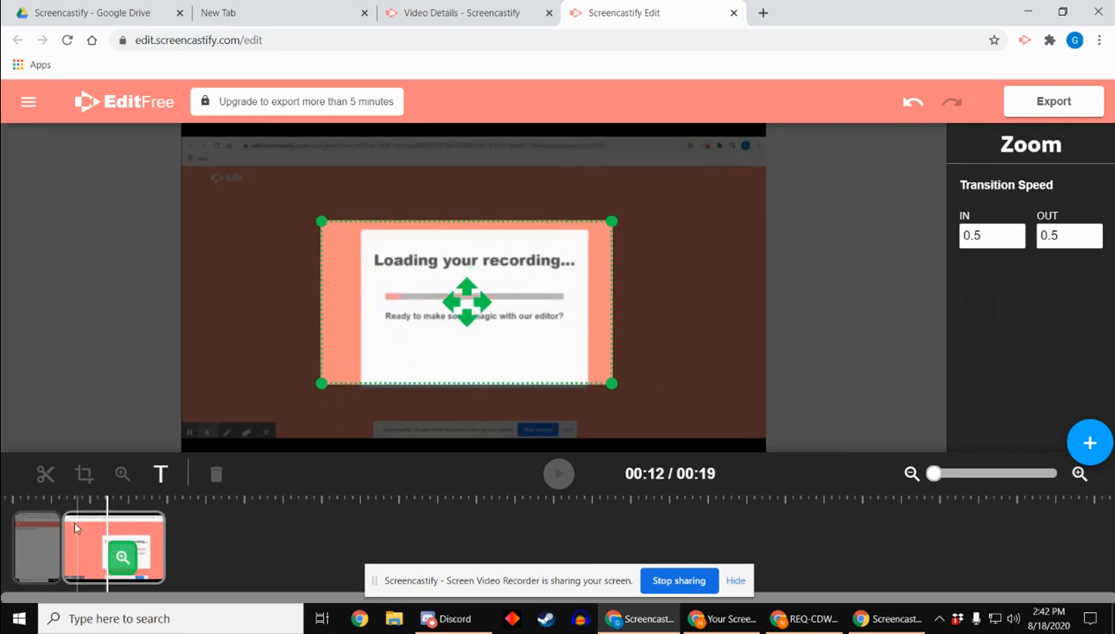
{"action": "left_click", "coordinate": [40, 524]}
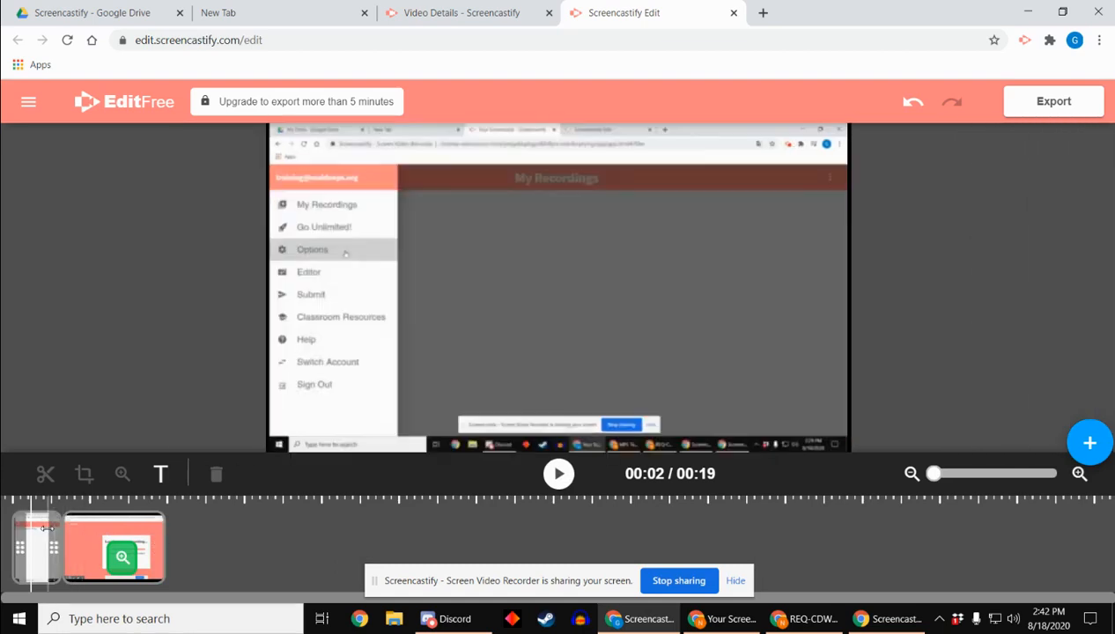
{"action": "left_click", "coordinate": [91, 542]}
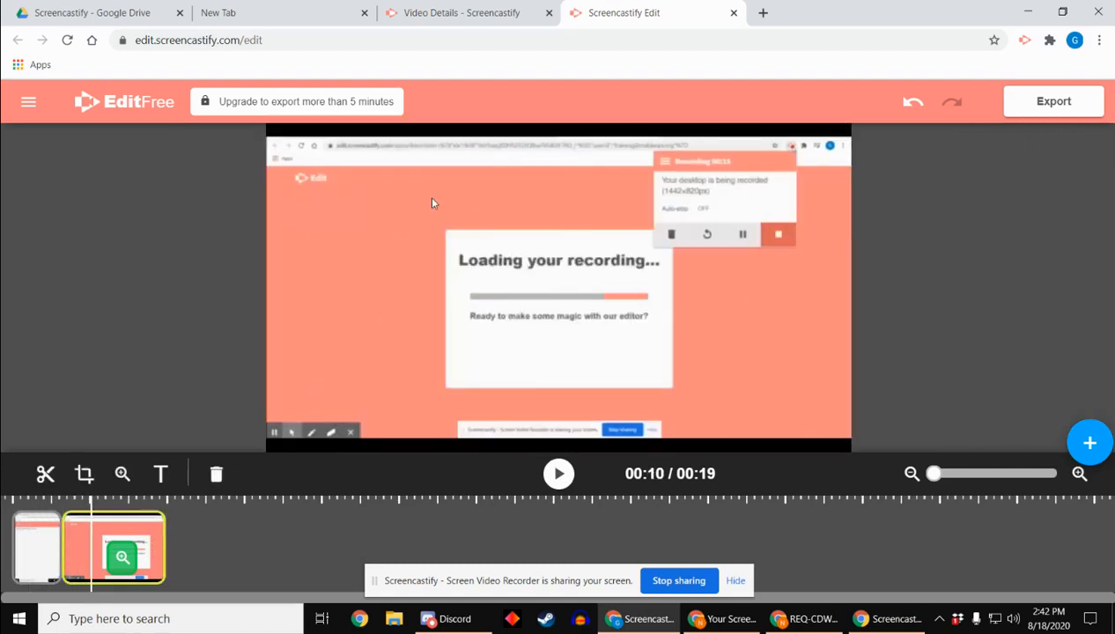
Shrink the zoom frame around the Welcome to Screencastify Edit dialog and enter 66 for the zoom's transition-in speed.
{"action": "left_click", "coordinate": [122, 557]}
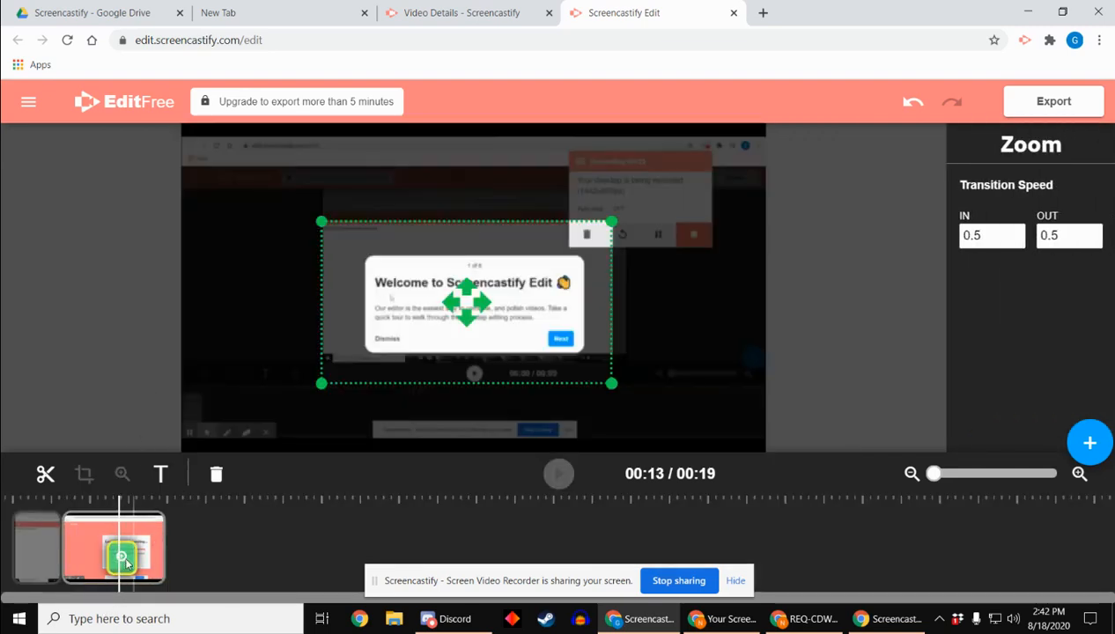
{"action": "left_click_drag", "start_coordinate": [611, 222], "coordinate": [585, 236]}
{"action": "left_click_drag", "start_coordinate": [323, 237], "coordinate": [352, 254]}
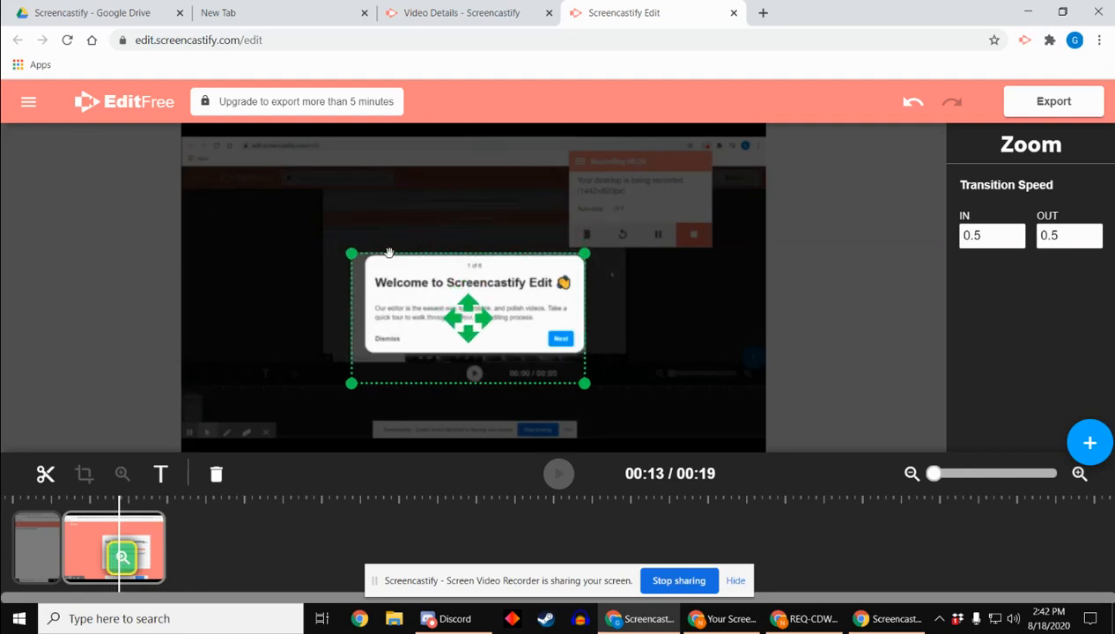
{"action": "left_click_drag", "start_coordinate": [353, 385], "coordinate": [373, 371]}
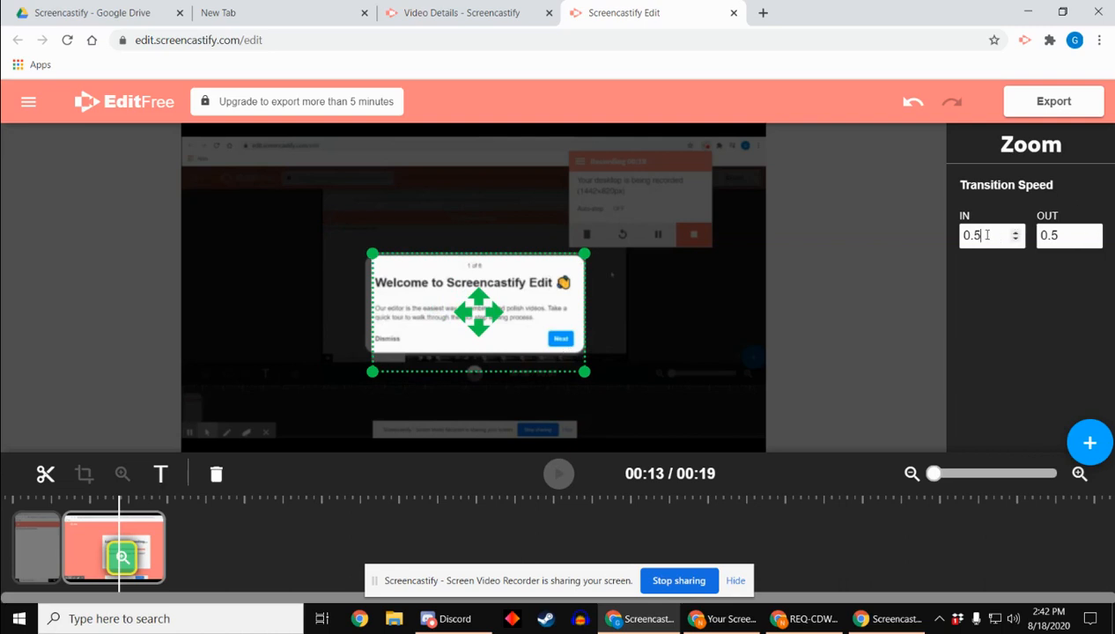
{"action": "type", "text": "66"}
{"action": "left_click", "coordinate": [118, 503]}
{"action": "left_click", "coordinate": [105, 505]}
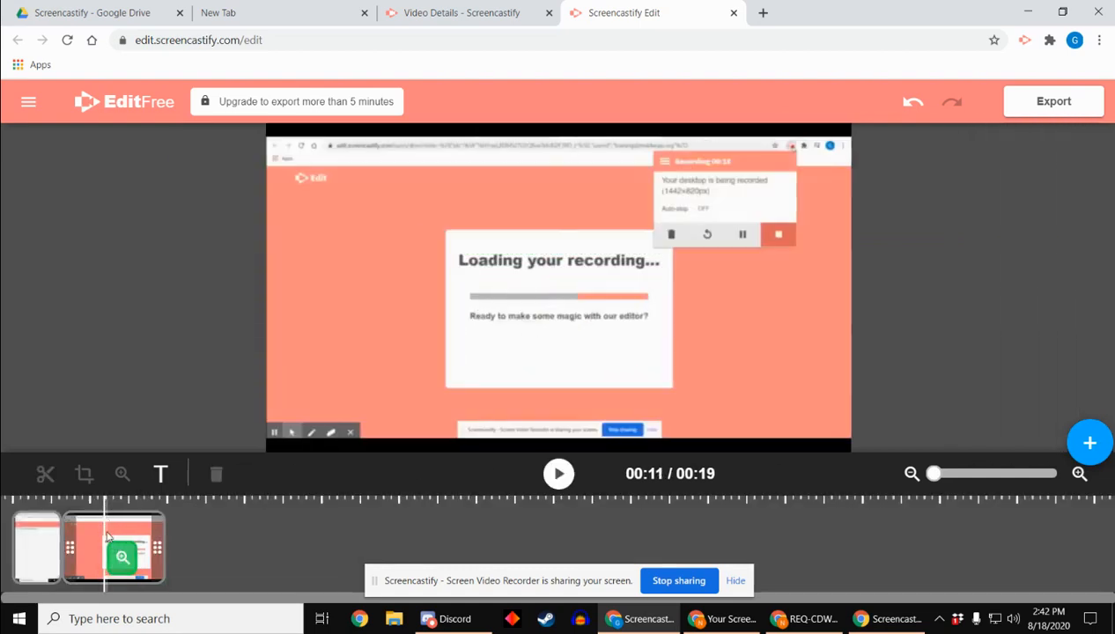
Add a text overlay reading "contact me at" to the second clip at 00:16.
{"action": "mouse_move", "coordinate": [142, 539]}
{"action": "left_mouse_down"}
{"action": "mouse_move", "coordinate": [106, 536]}
{"action": "mouse_move", "coordinate": [142, 544]}
{"action": "left_mouse_up"}
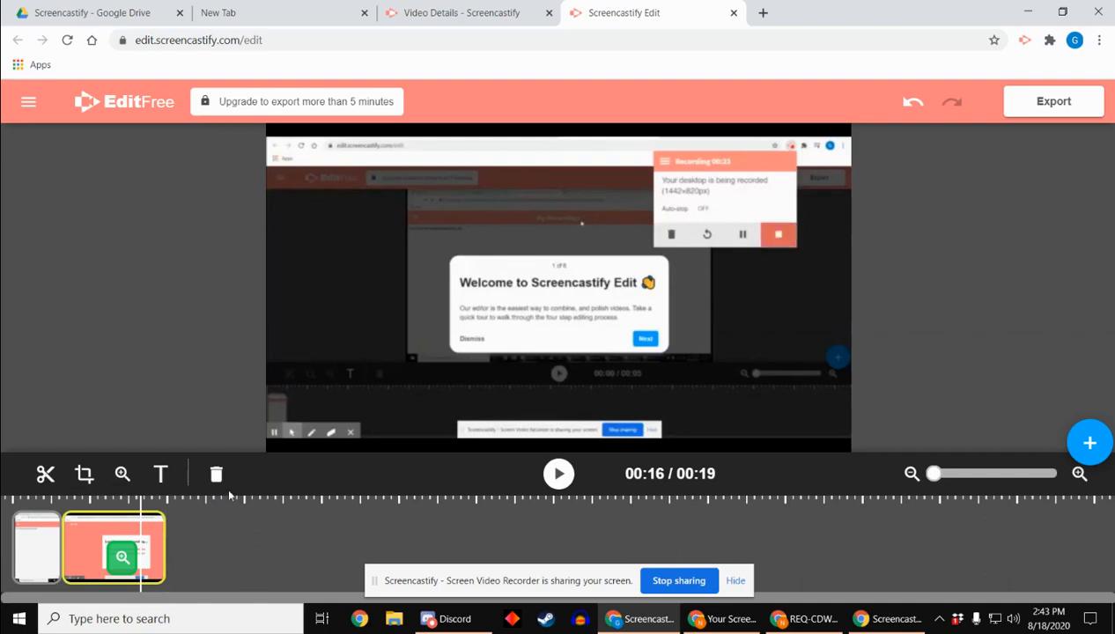
{"action": "left_click", "coordinate": [162, 474]}
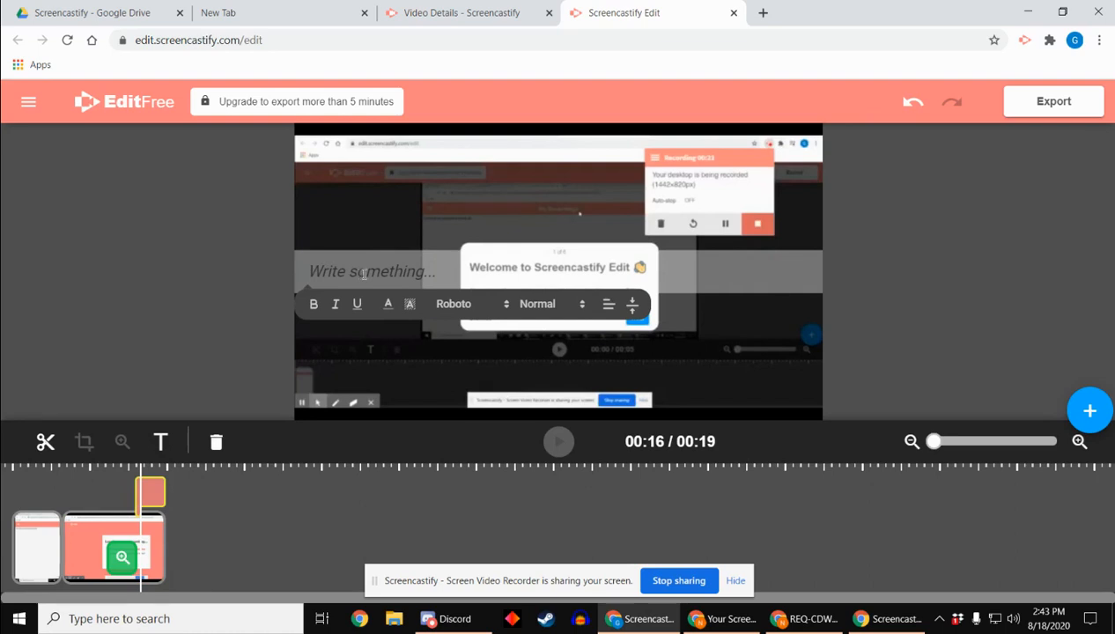
{"action": "type", "text": "conta"}
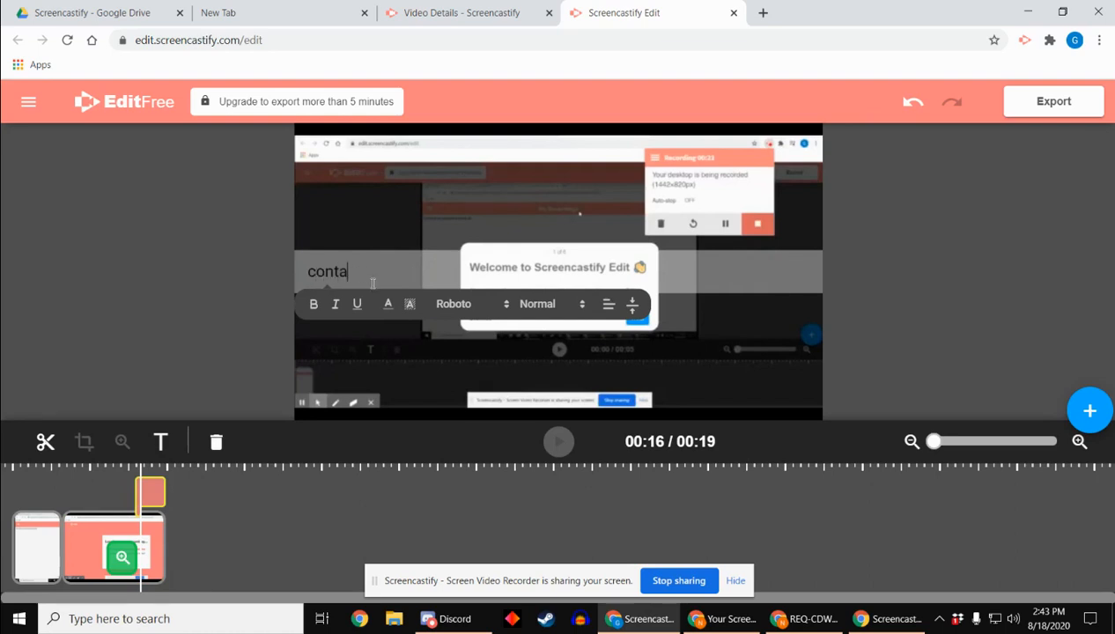
{"action": "type", "text": "ct me at"}
Make the whole "contact me at" overlay text bold, italic and underlined.
{"action": "triple_click", "coordinate": [328, 276]}
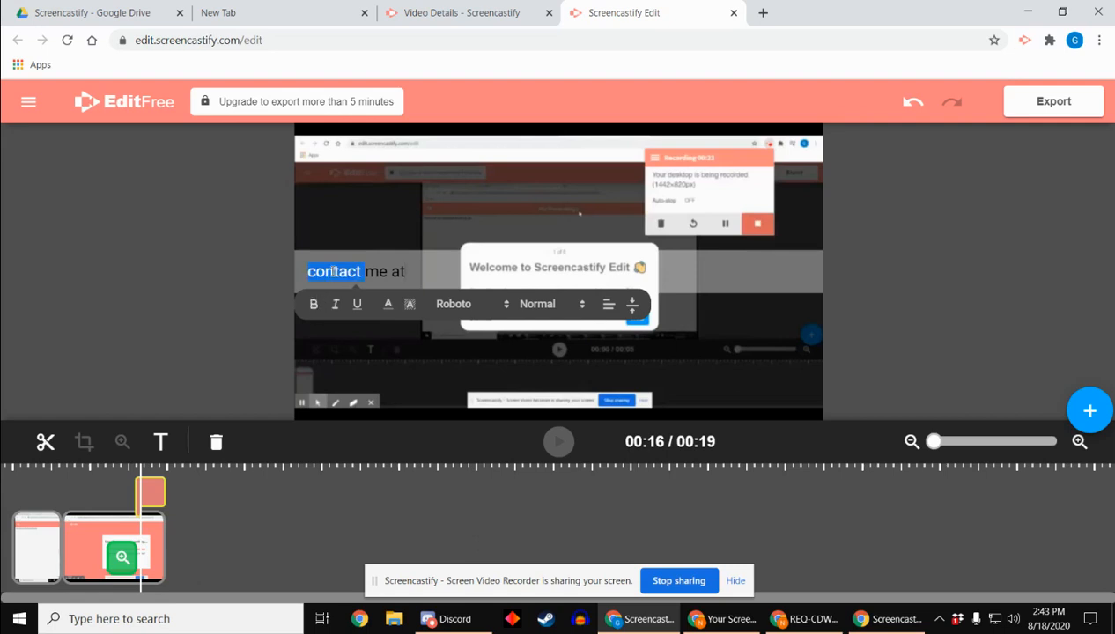
{"action": "left_click", "coordinate": [412, 271]}
{"action": "triple_click", "coordinate": [378, 271]}
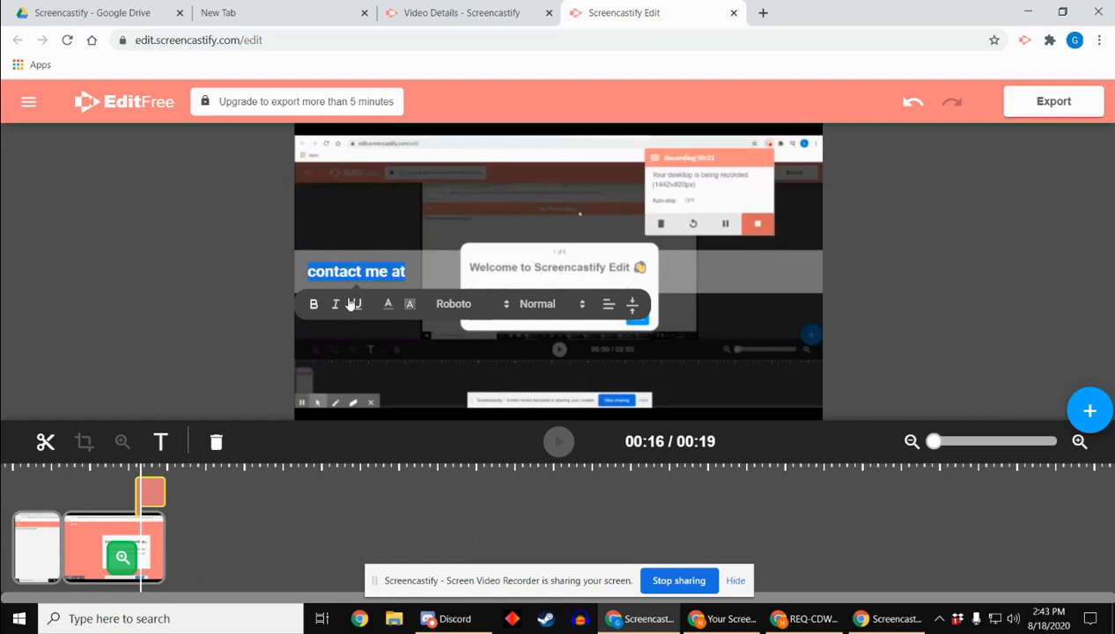
{"action": "left_click", "coordinate": [335, 304]}
{"action": "left_click", "coordinate": [357, 304]}
Give the "contact me at" text a red background and a dark gold font colour.
{"action": "left_click", "coordinate": [410, 304]}
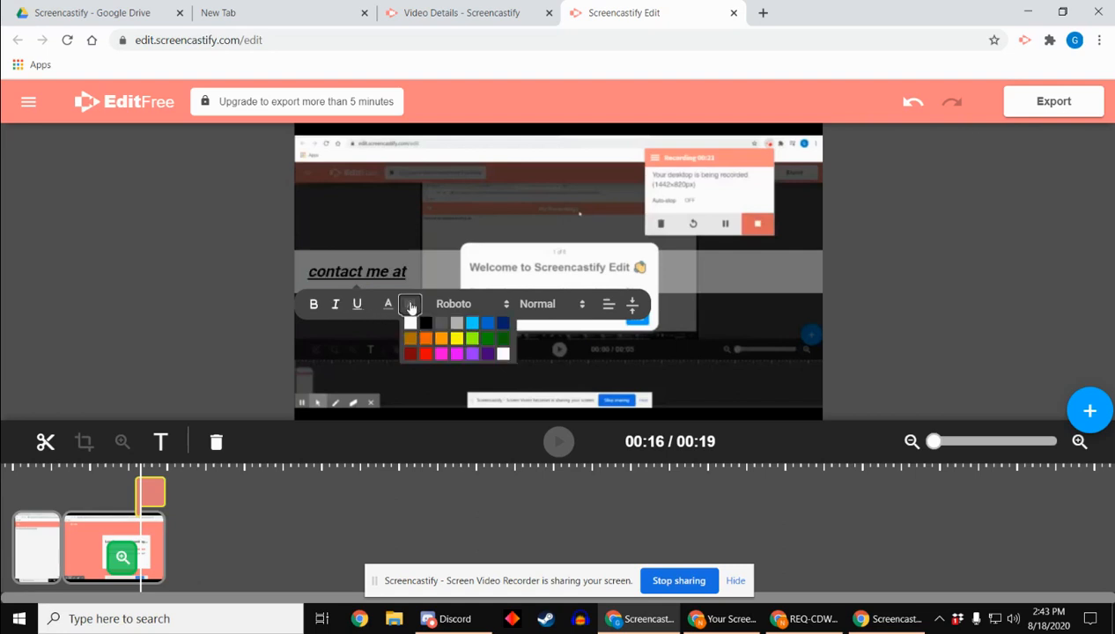
{"action": "left_click", "coordinate": [425, 354]}
{"action": "left_click", "coordinate": [388, 303]}
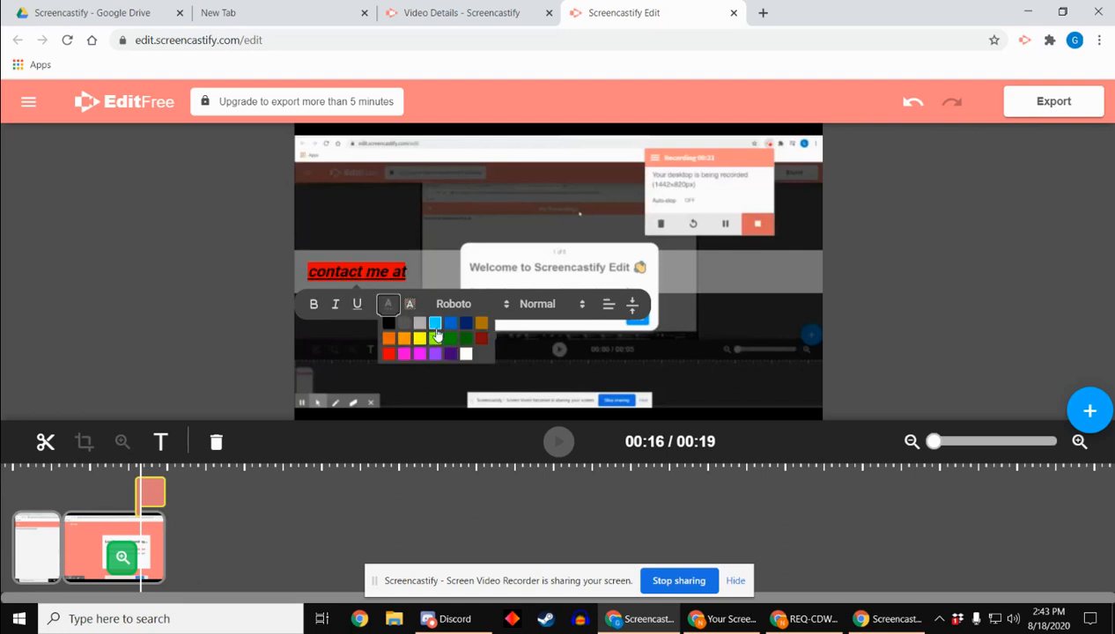
{"action": "left_click", "coordinate": [483, 327]}
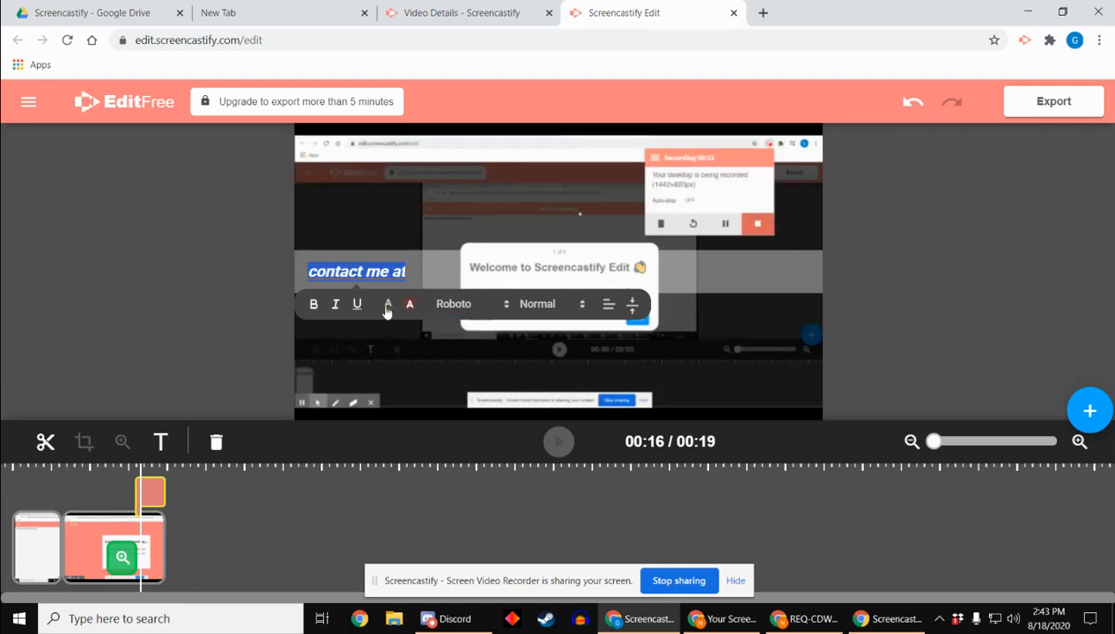
{"action": "left_click", "coordinate": [412, 269]}
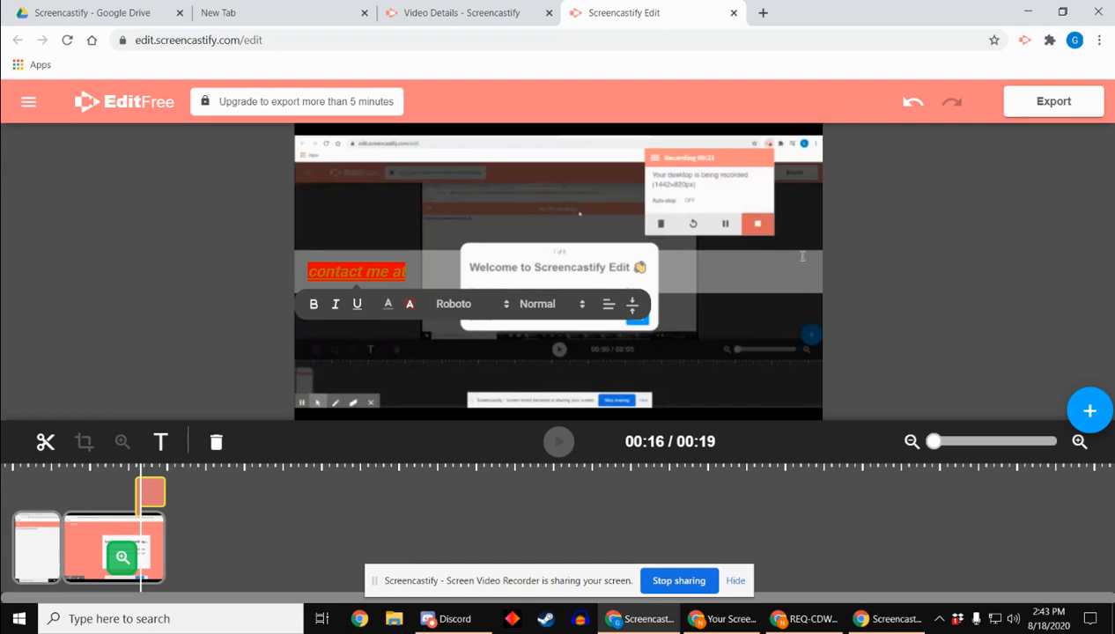
Try aligning the text overlay to the top of the frame and set its vertical alignment to the bottom.
{"action": "left_click", "coordinate": [632, 310]}
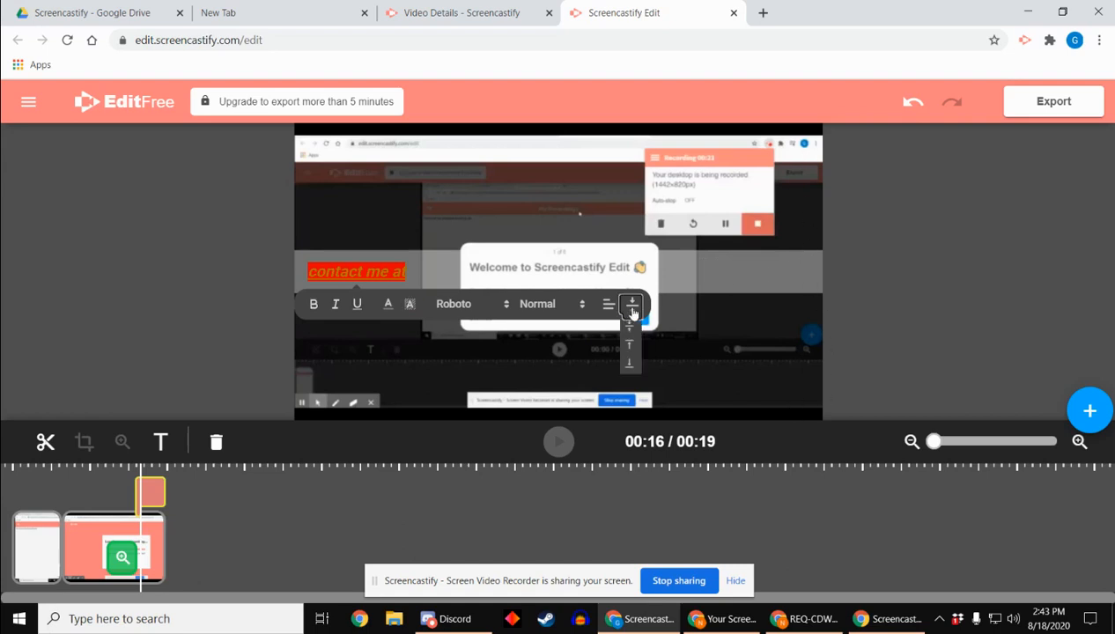
{"action": "left_click", "coordinate": [630, 350]}
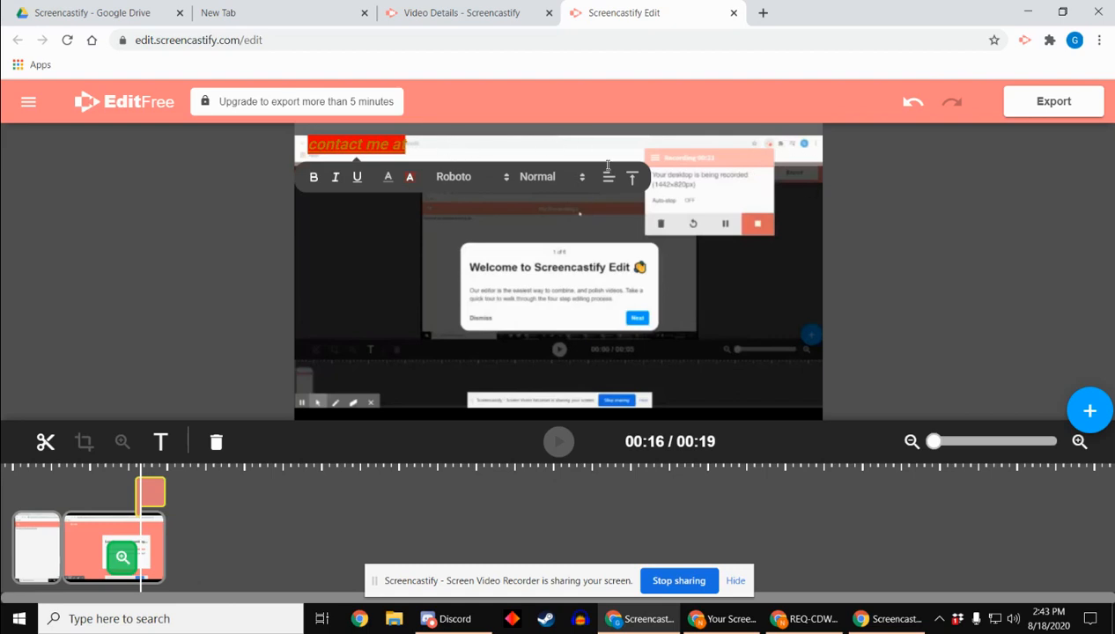
{"action": "left_click", "coordinate": [632, 177]}
{"action": "left_click", "coordinate": [630, 239]}
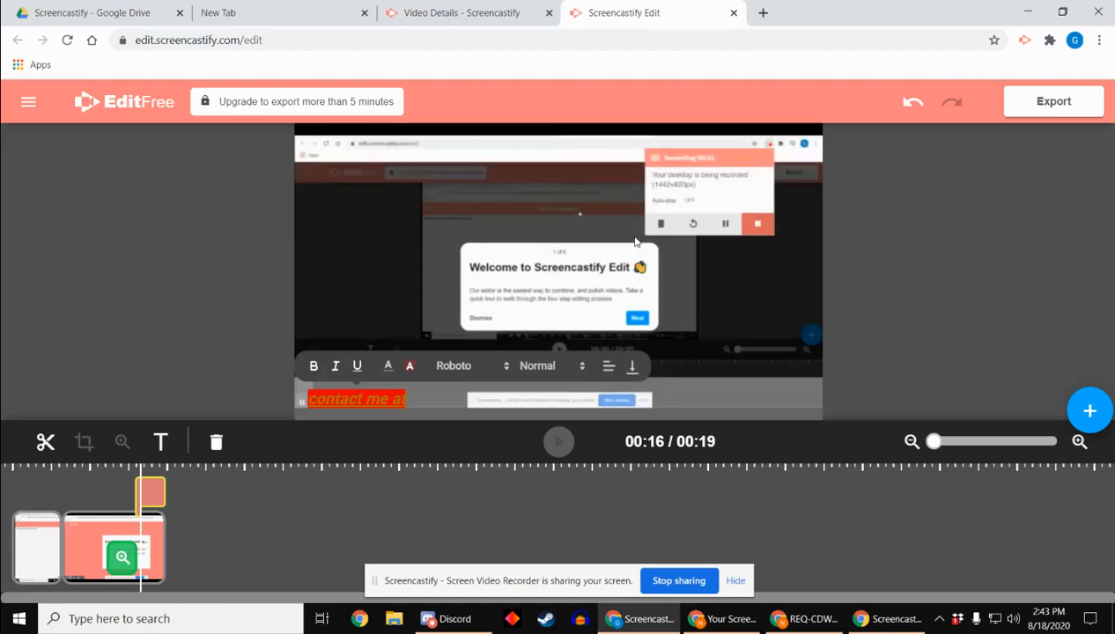
Set the text overlay's font to PT Mono and its size to Large.
{"action": "left_click", "coordinate": [472, 366]}
{"action": "left_click", "coordinate": [460, 342]}
{"action": "left_click", "coordinate": [548, 368]}
{"action": "left_click", "coordinate": [558, 325]}
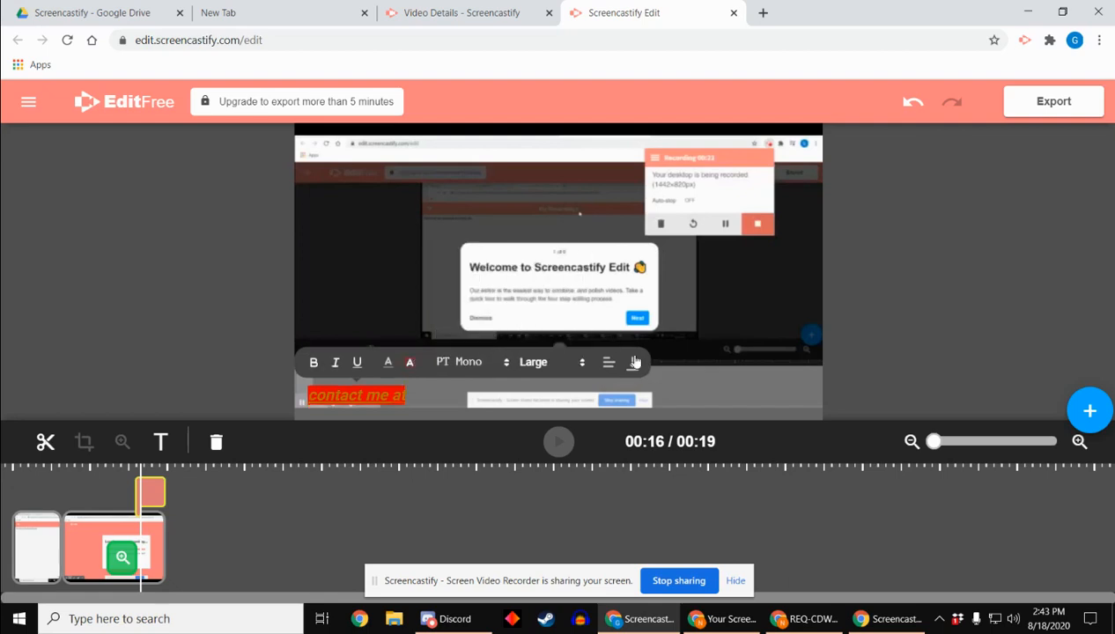
{"action": "left_click", "coordinate": [378, 383]}
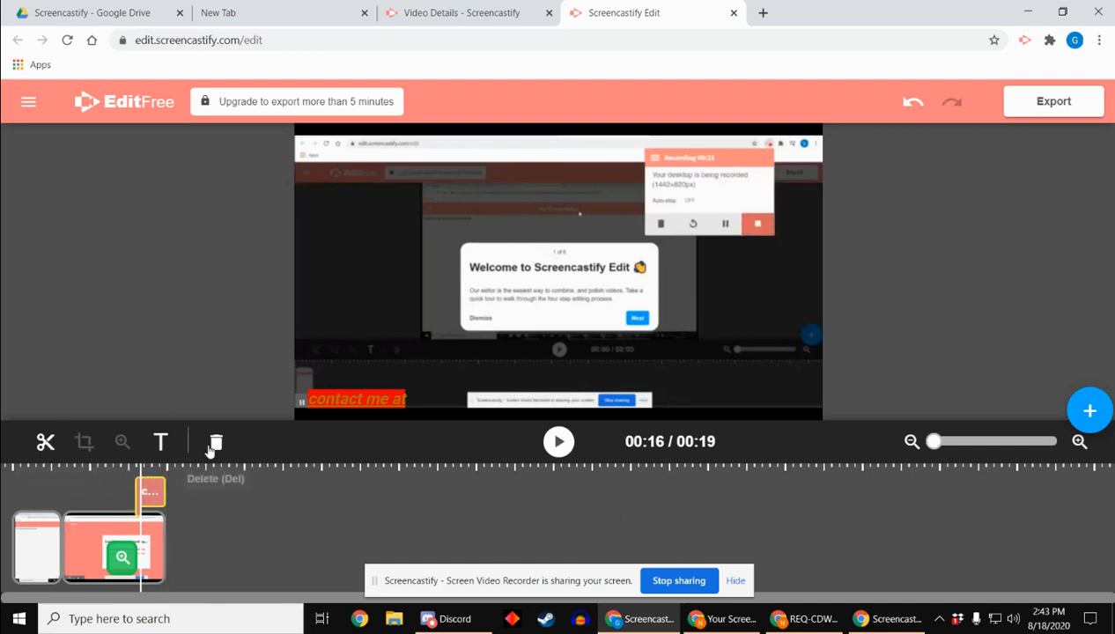
Trim the end of the second clip so that the video ends at 00:17.
{"action": "left_click", "coordinate": [218, 520]}
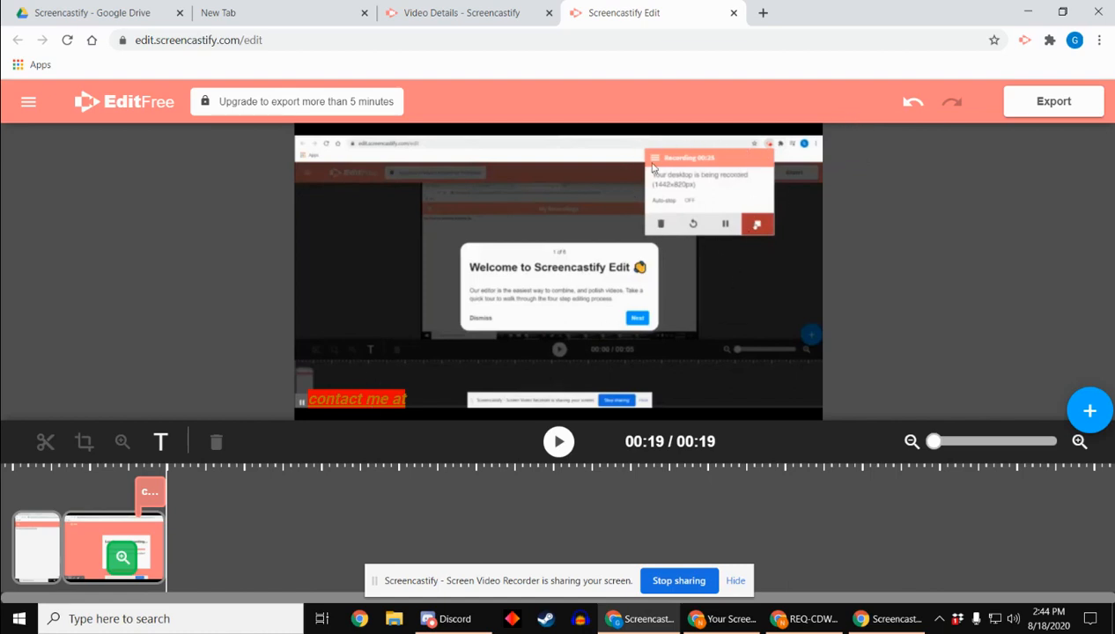
{"action": "left_click", "coordinate": [148, 547]}
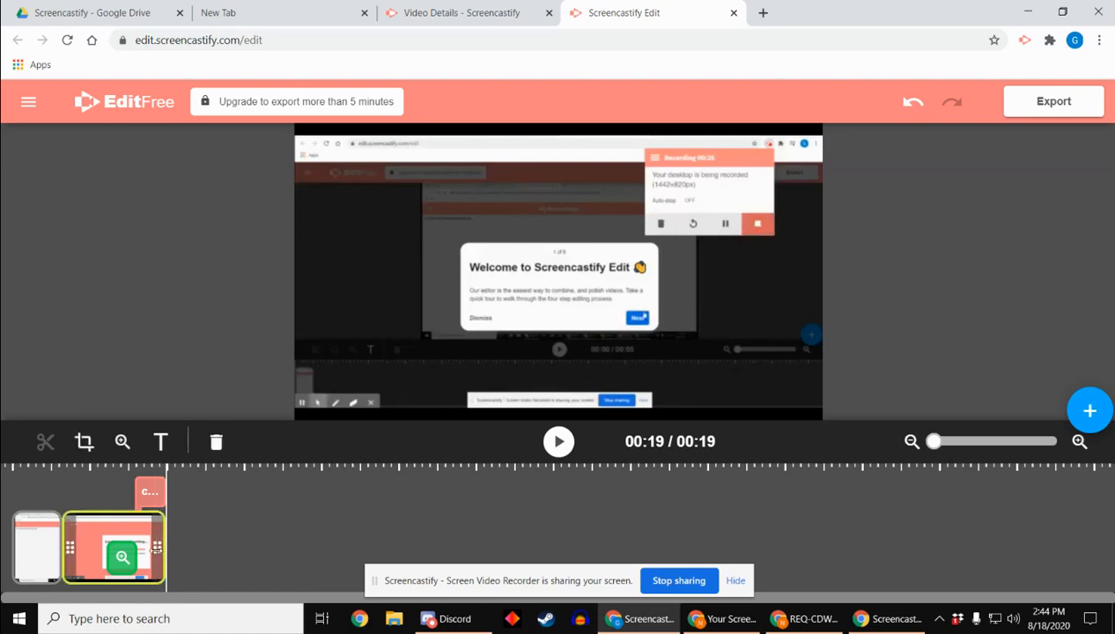
{"action": "left_click_drag", "start_coordinate": [150, 550], "coordinate": [147, 552]}
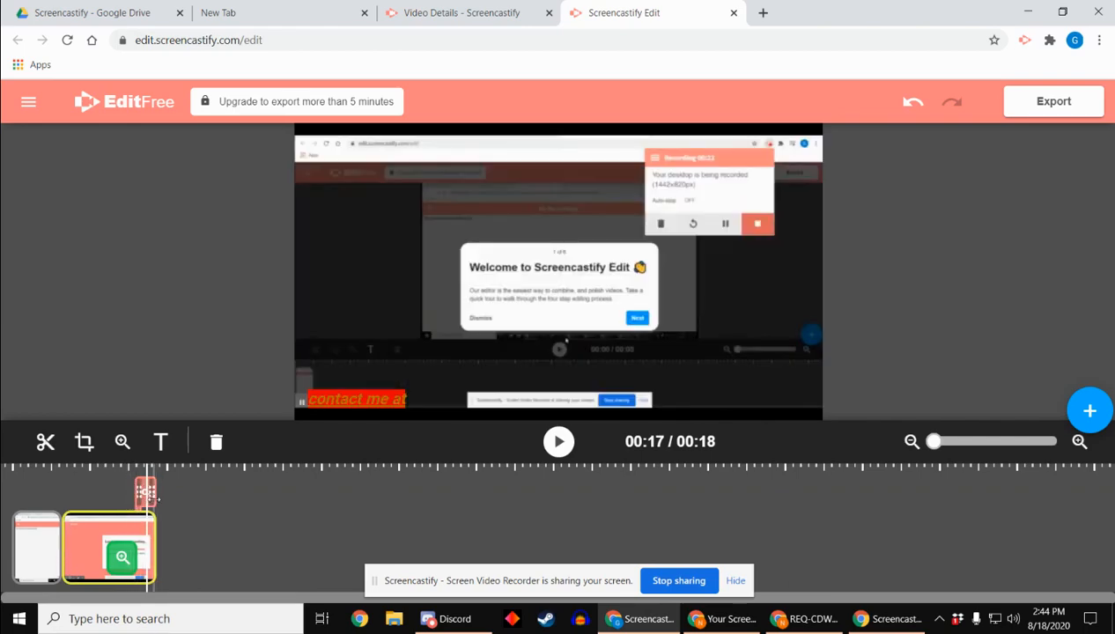
{"action": "left_click_drag", "start_coordinate": [152, 536], "coordinate": [144, 546]}
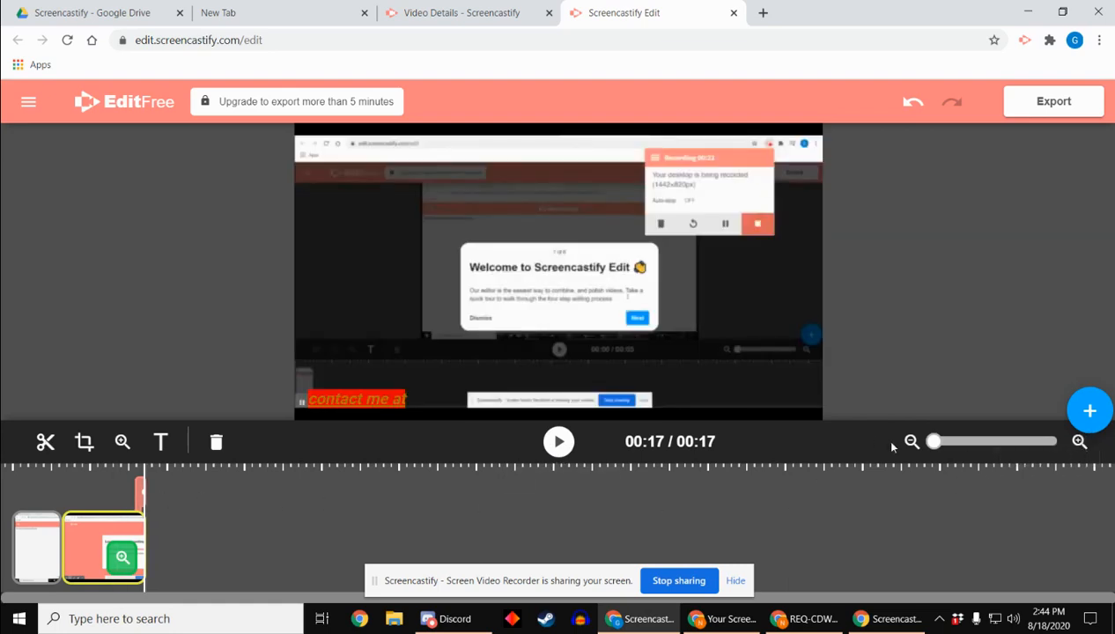
Extend the end of the second clip's zoom effect to about 00:16 on the enlarged timeline.
{"action": "left_click_drag", "start_coordinate": [931, 440], "coordinate": [987, 441]}
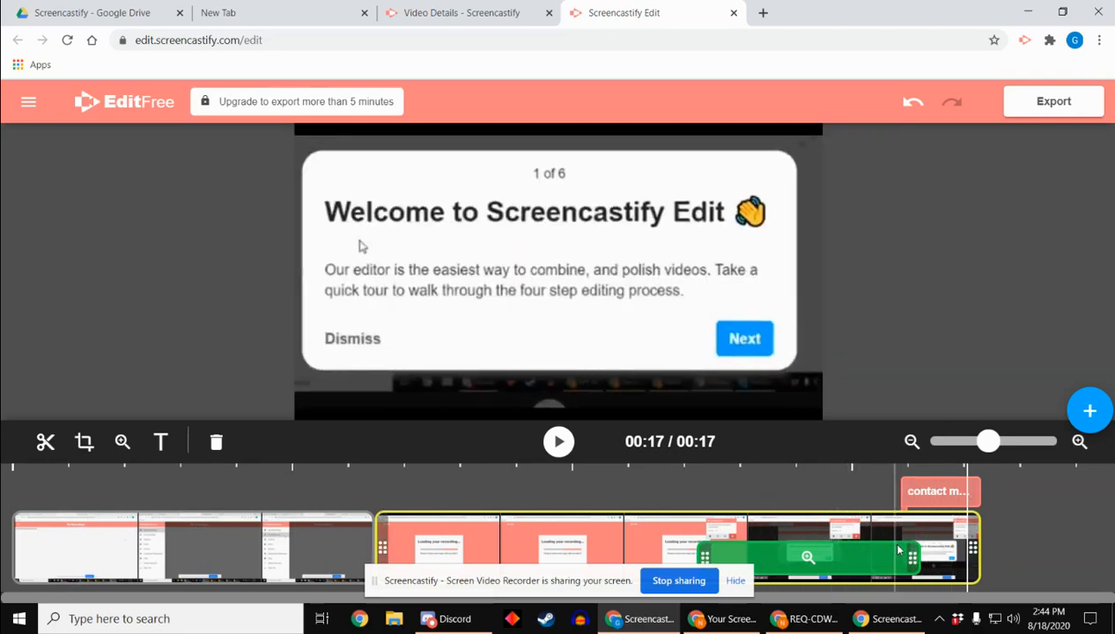
{"action": "left_click_drag", "start_coordinate": [911, 555], "coordinate": [938, 557]}
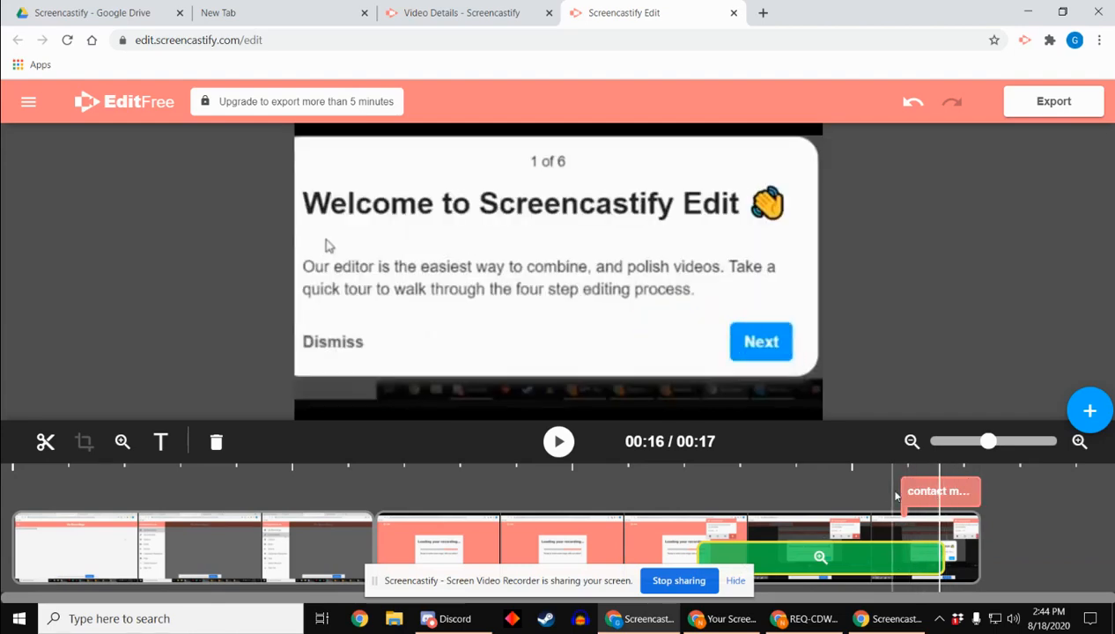
Move the "contact me at" overlay's start back to 00:13 and trim the end of the first clip to 00:04.
{"action": "left_click_drag", "start_coordinate": [897, 495], "coordinate": [775, 498]}
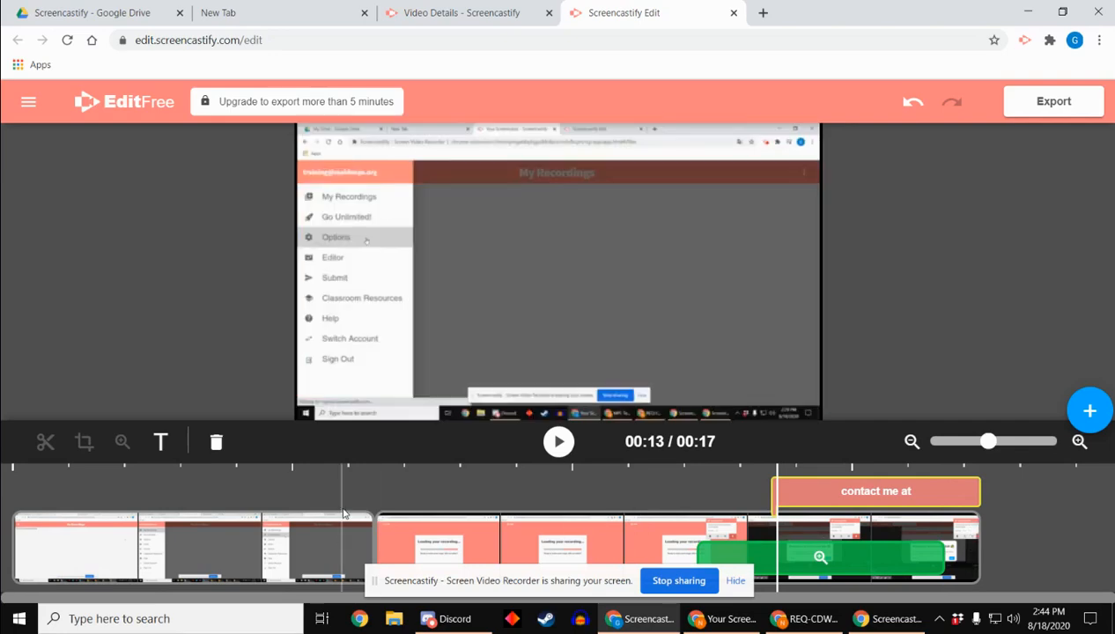
{"action": "left_click_drag", "start_coordinate": [367, 543], "coordinate": [285, 546]}
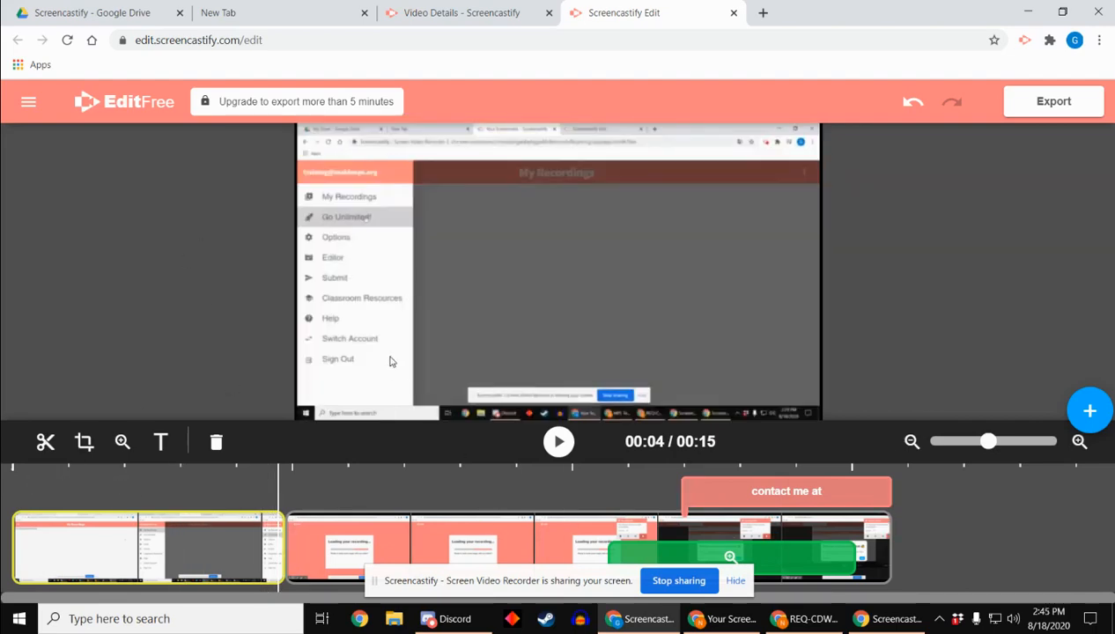
Export the video to Google Drive under the name "Delete me" and open the saved video.
{"action": "left_click", "coordinate": [1030, 105]}
{"action": "left_click", "coordinate": [999, 166]}
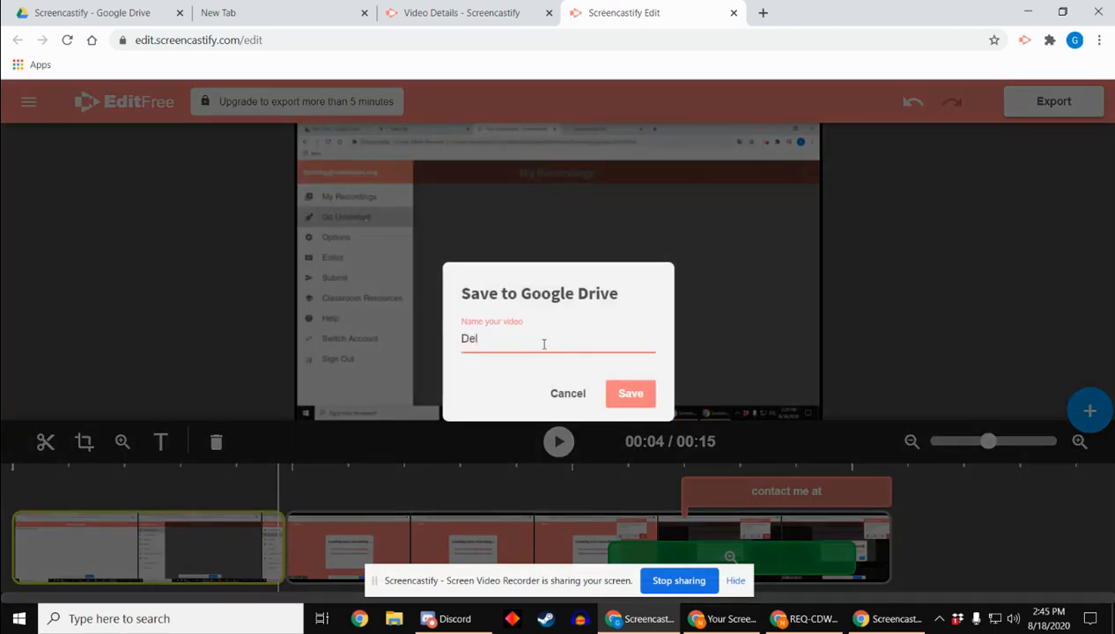
{"action": "left_click", "coordinate": [627, 394]}
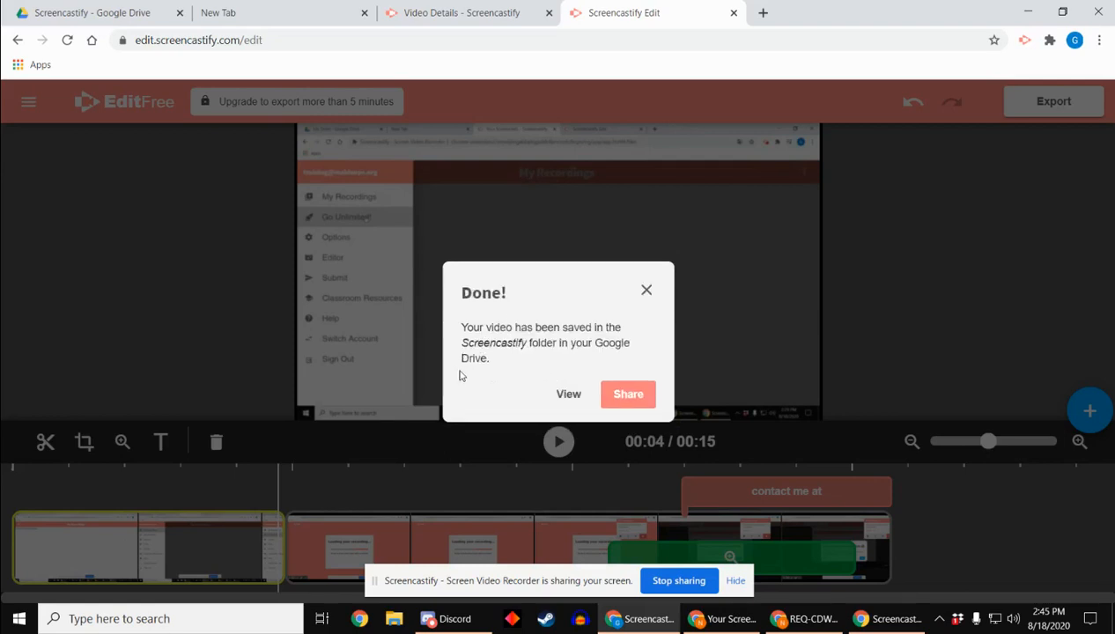
{"action": "left_click", "coordinate": [568, 395]}
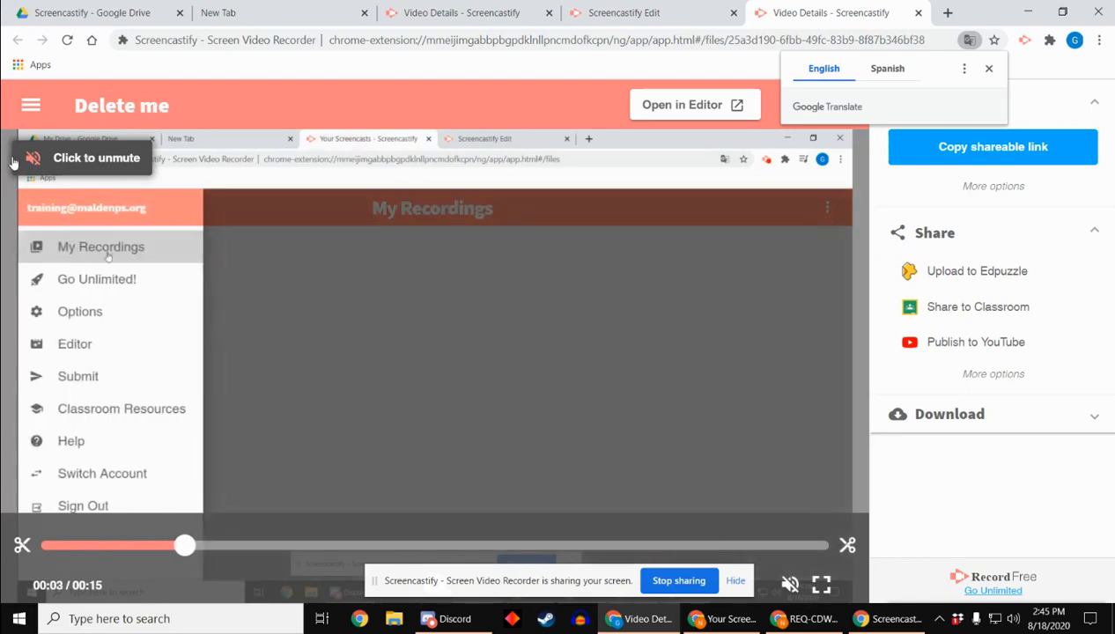
Reopen the "Delete me" video from My Recordings and switch to the Screencastify folder in Google Drive.
{"action": "left_click", "coordinate": [31, 105]}
{"action": "left_click", "coordinate": [73, 166]}
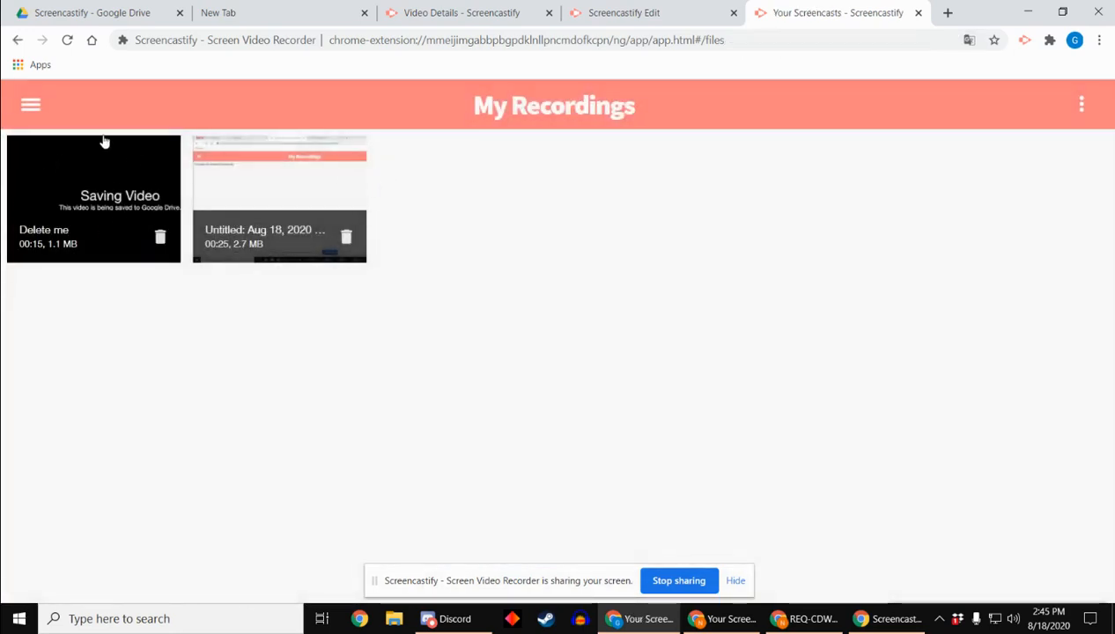
{"action": "left_click", "coordinate": [95, 196]}
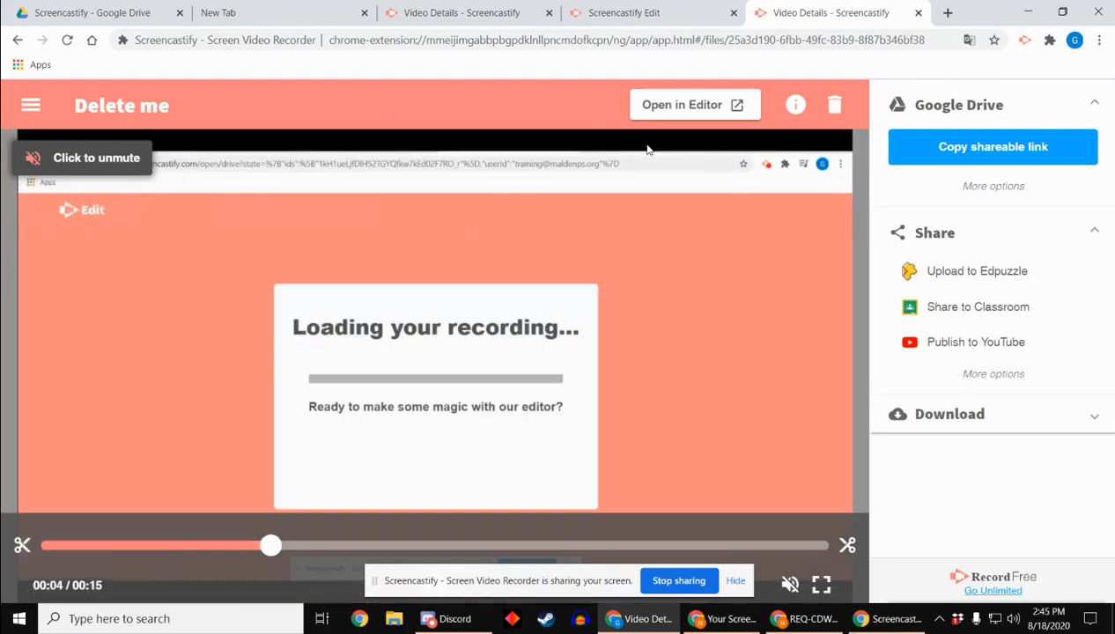
{"action": "left_click", "coordinate": [141, 12]}
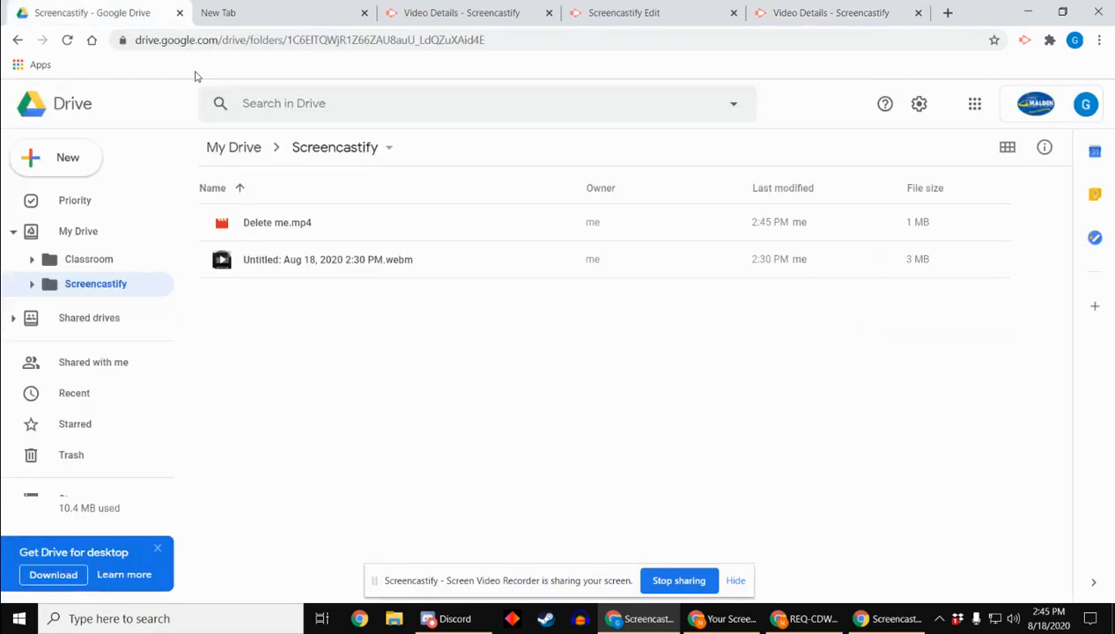